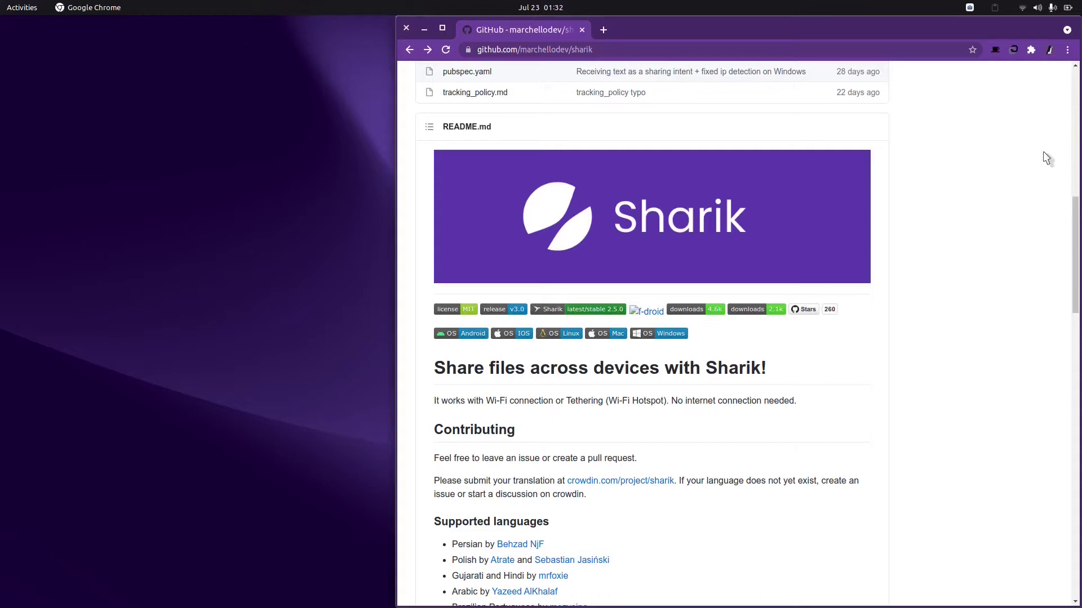
Read the Sharik README on GitHub, examining its description, supported platforms and the Linux installation options
scroll(1075, 216, "down", 2)
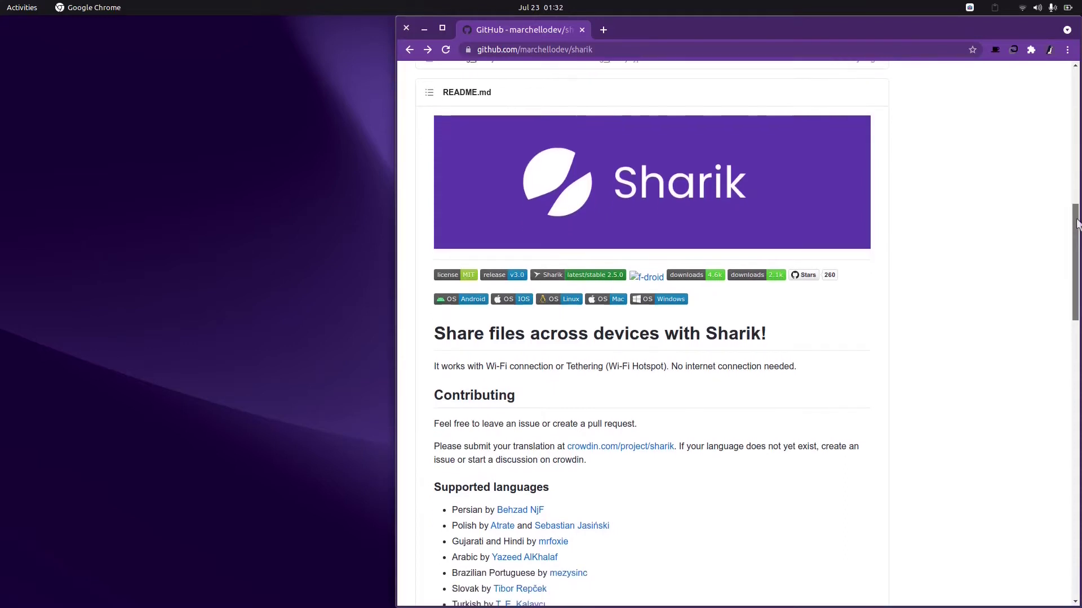
left_click_drag(769, 302, 705, 302)
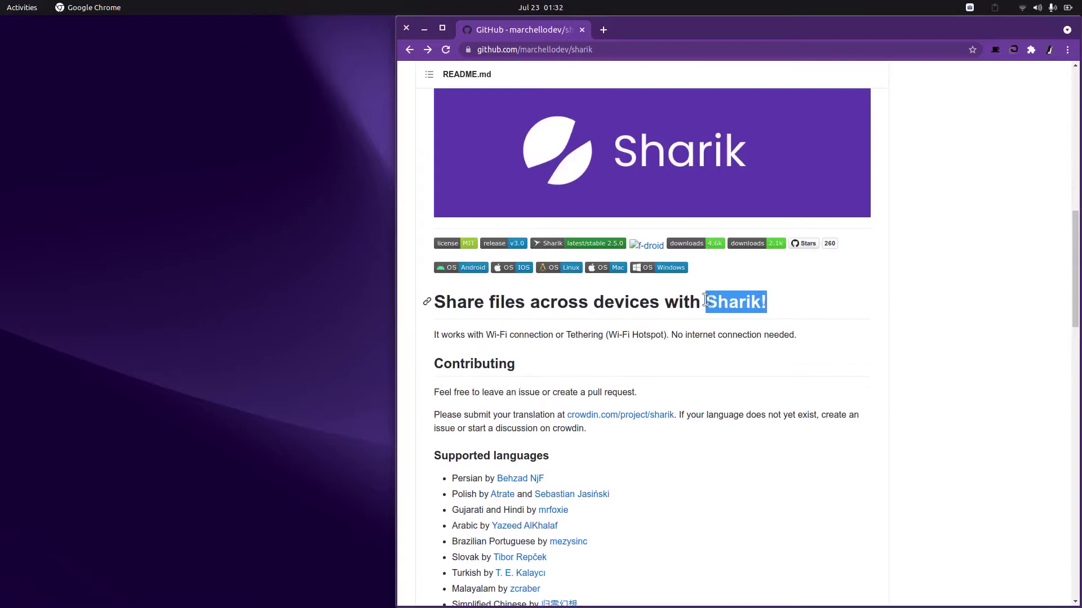
left_click(917, 232)
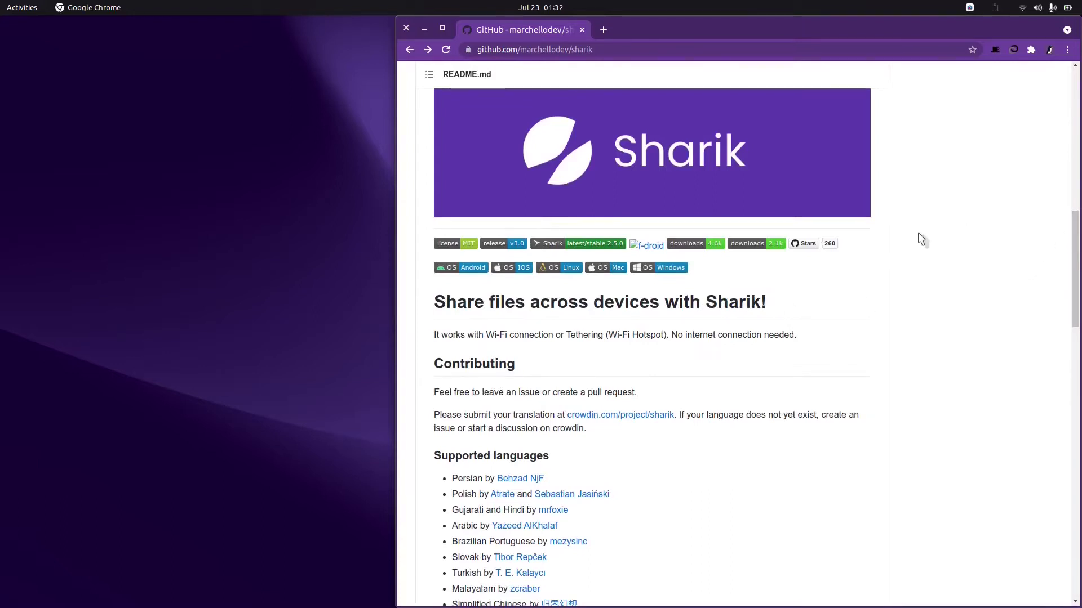
scroll(1061, 239, "down", 1)
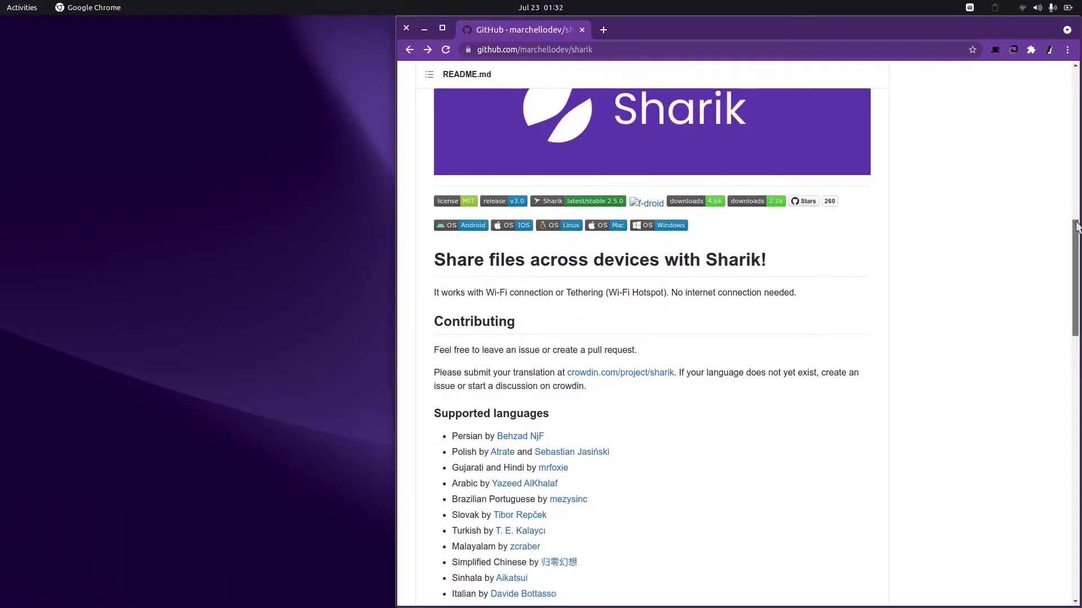
scroll(1062, 239, "down", 8)
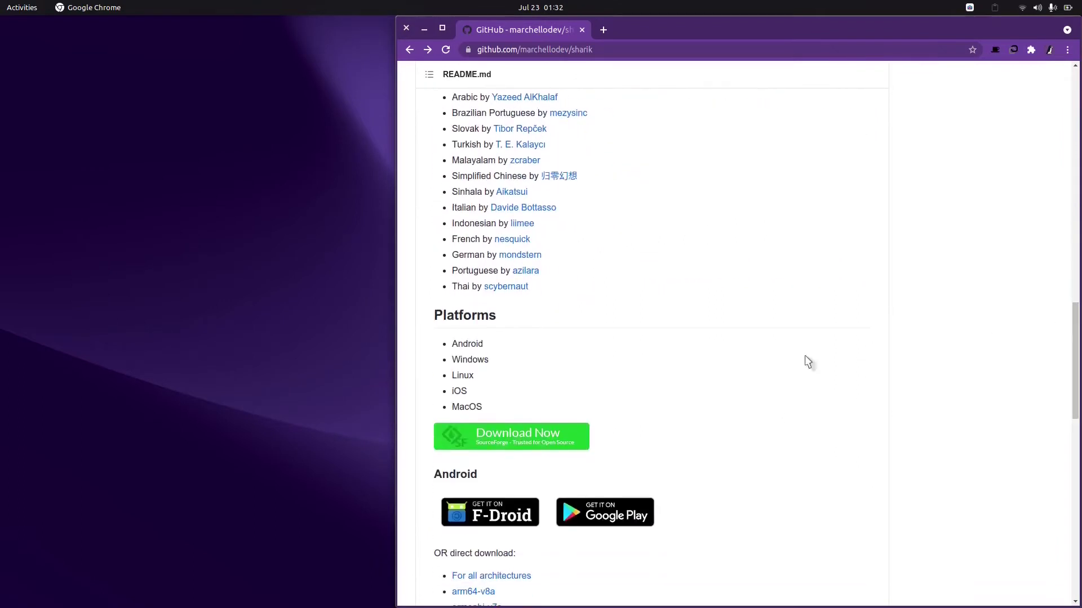
left_click_drag(451, 344, 499, 411)
left_click(500, 411)
left_click_drag(453, 375, 480, 379)
double_click(465, 391)
left_click(689, 377)
scroll(927, 333, "down", 1)
scroll(926, 333, "down", 10)
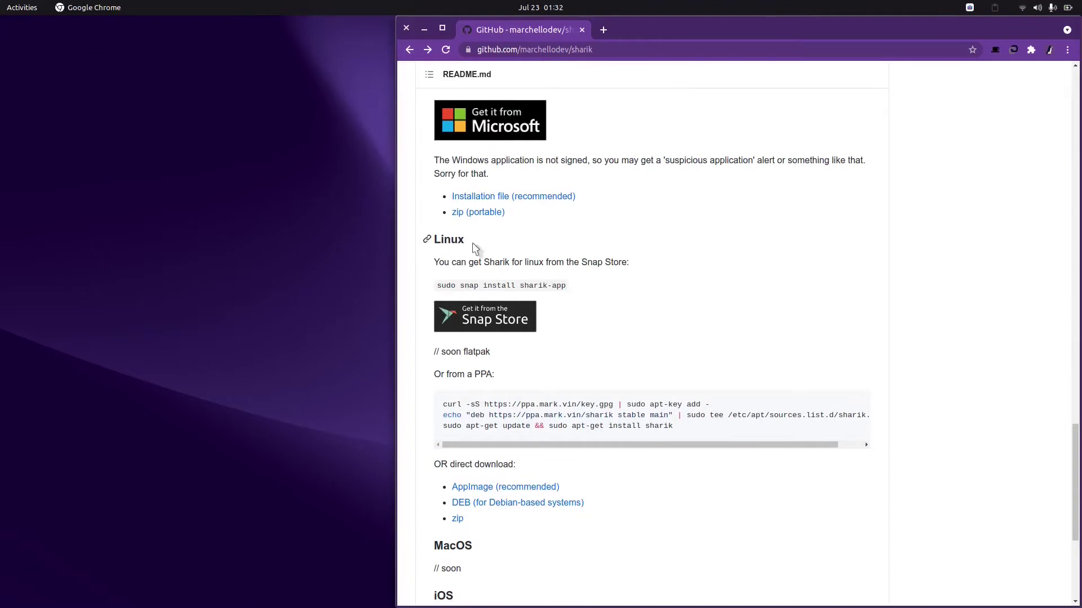
Open Sharik's Snap Store page from the README and copy its command-line install command
middle_click(524, 334)
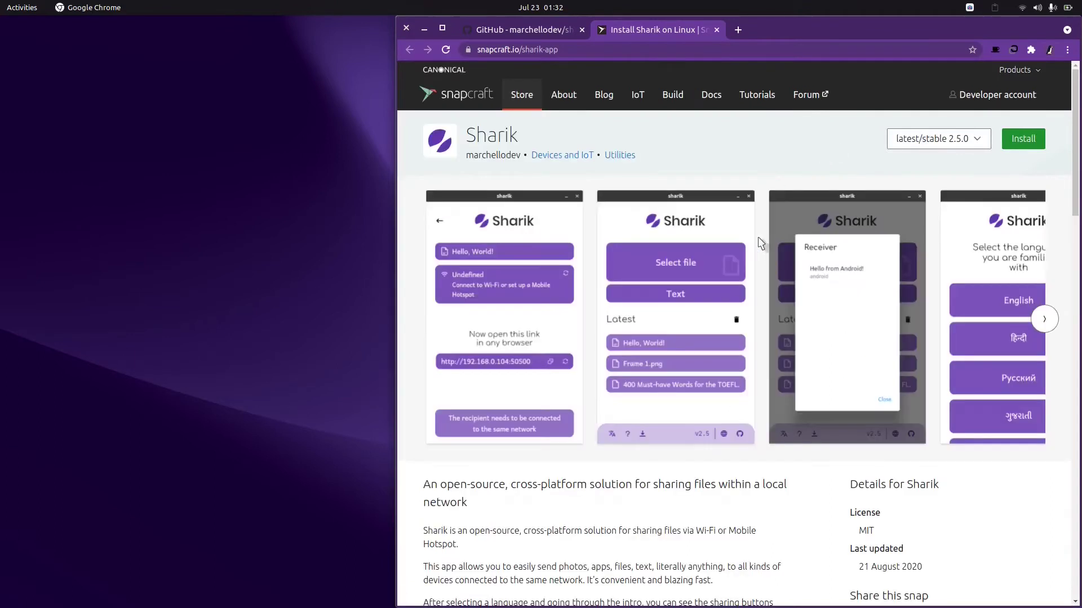
left_click(1033, 124)
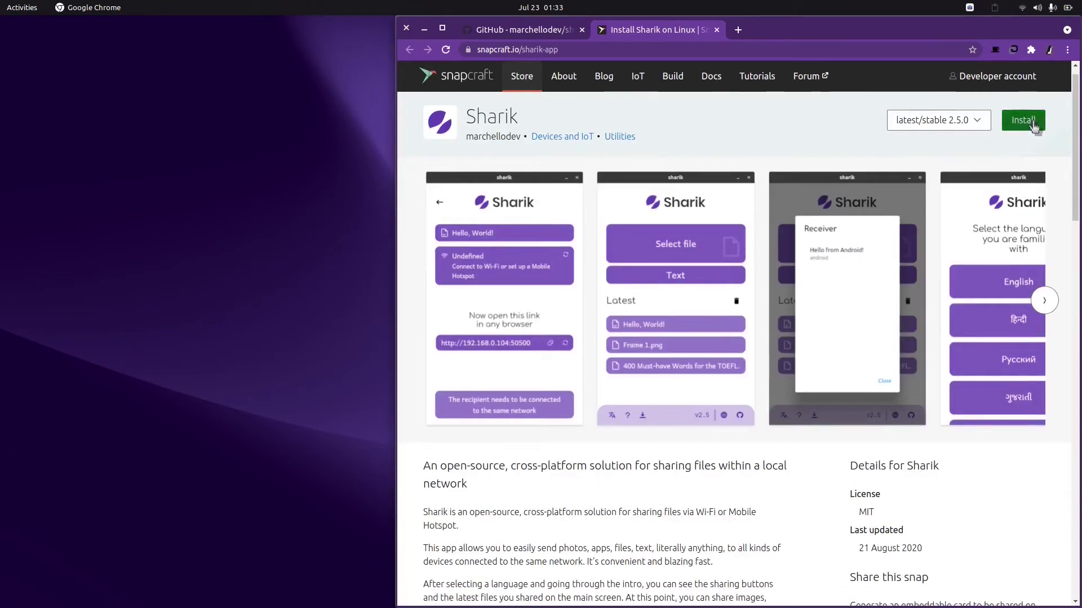
left_click_drag(984, 296, 848, 299)
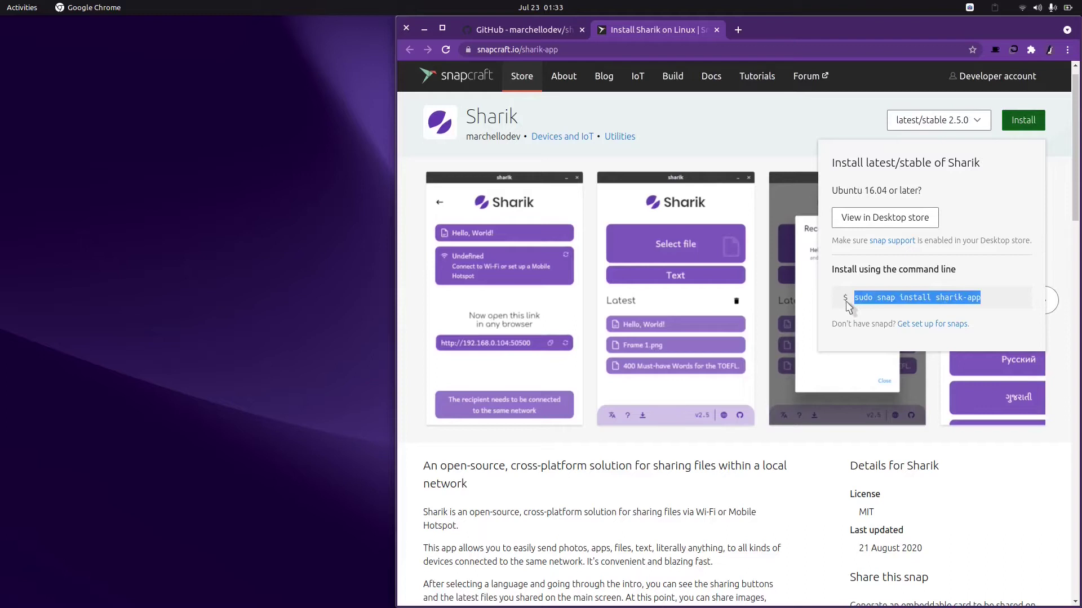
right_click(872, 301)
left_click(873, 308)
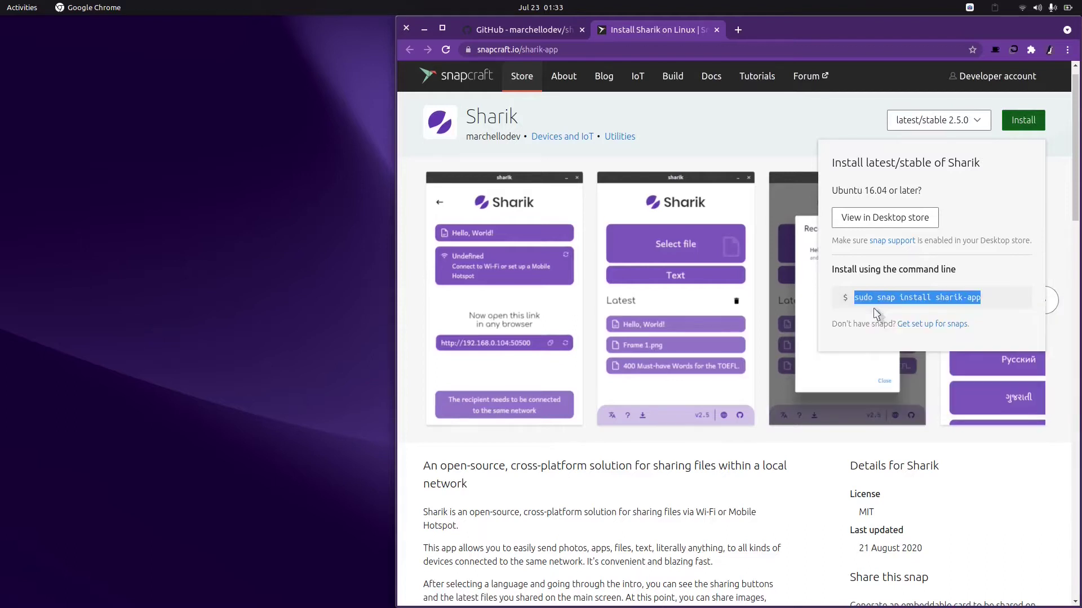
left_click(769, 530)
Switch to the terminal and run "sudo snap install sharik-app", entering the sudo password
mouse_move(700, 602)
left_click(621, 597)
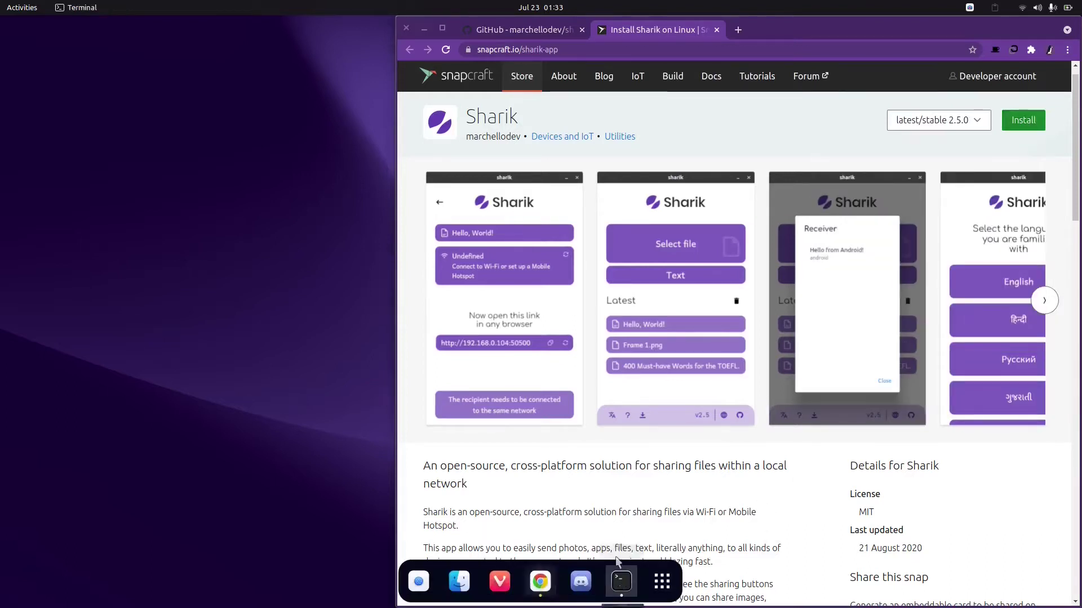
right_click(564, 250)
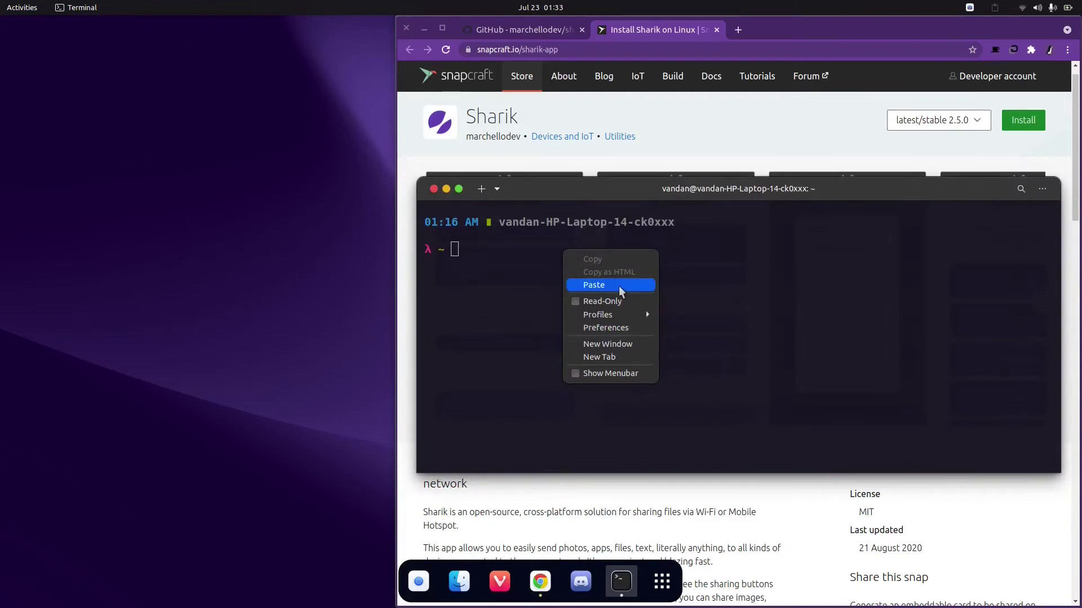
left_click(589, 283)
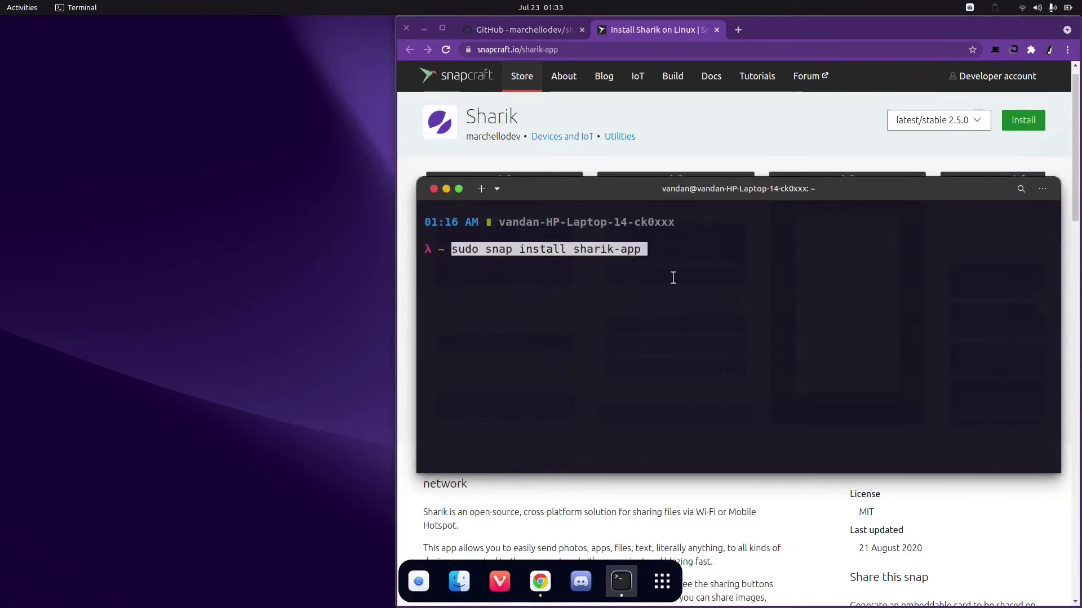
key("Return")
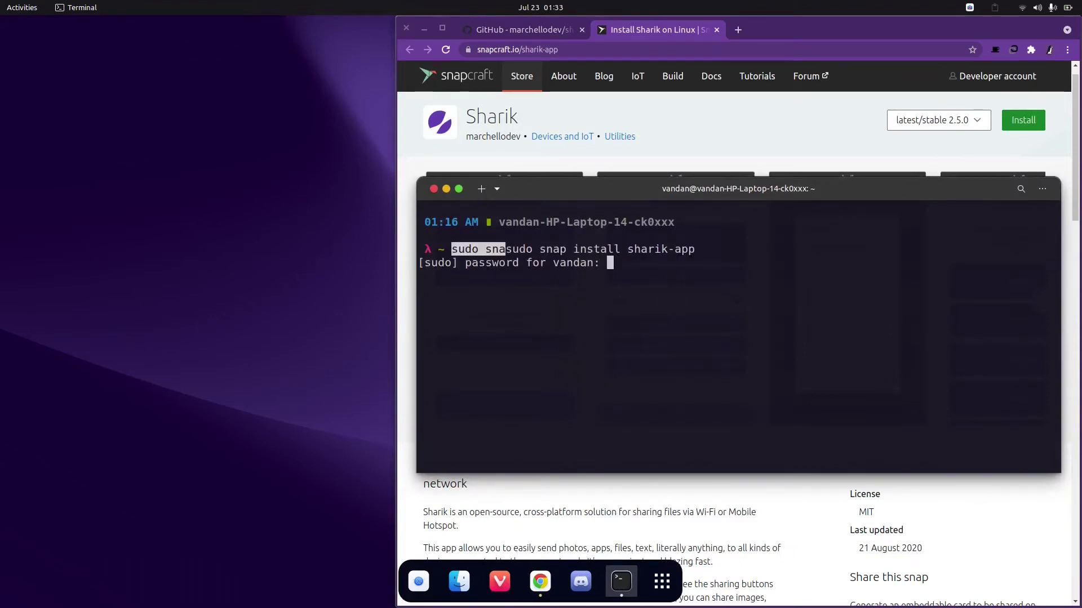
key("Return")
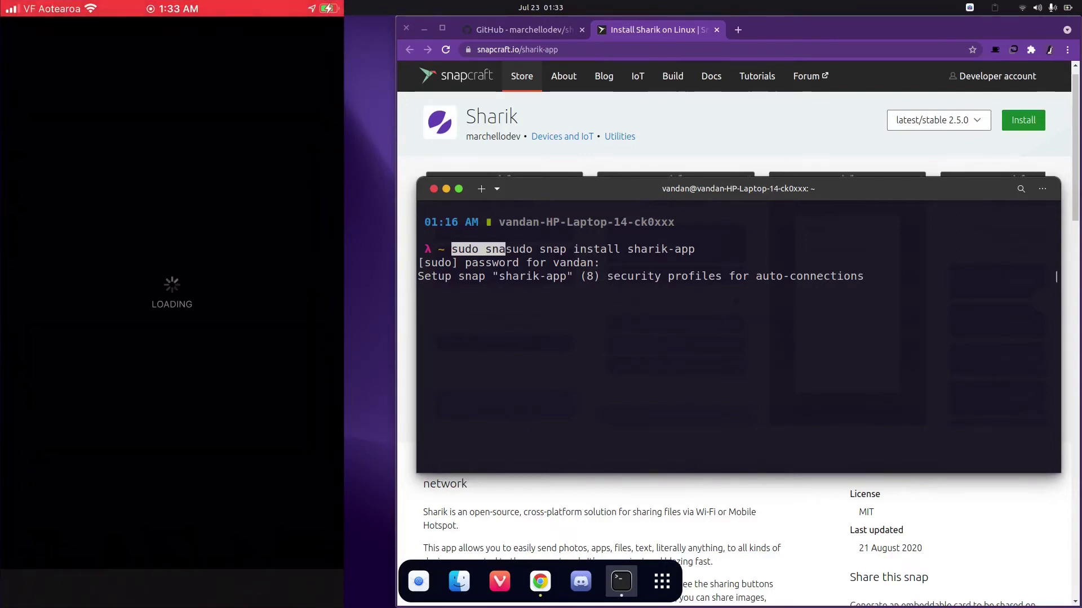
Search the phone's App Store for sharik and install "Sharik - file sharing via WiFi"
left_click(172, 112)
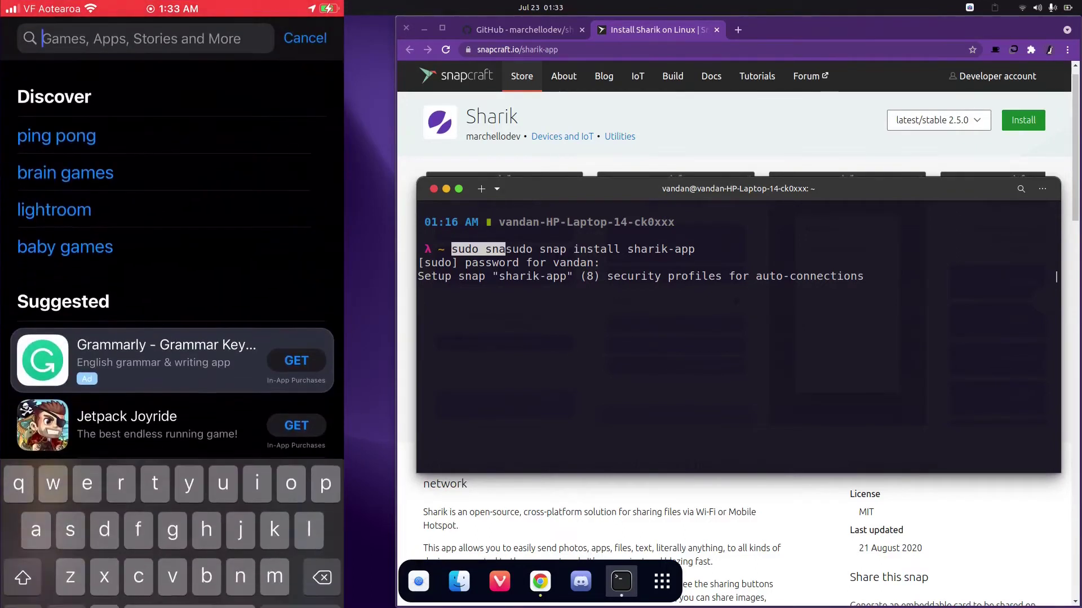
type("sharik")
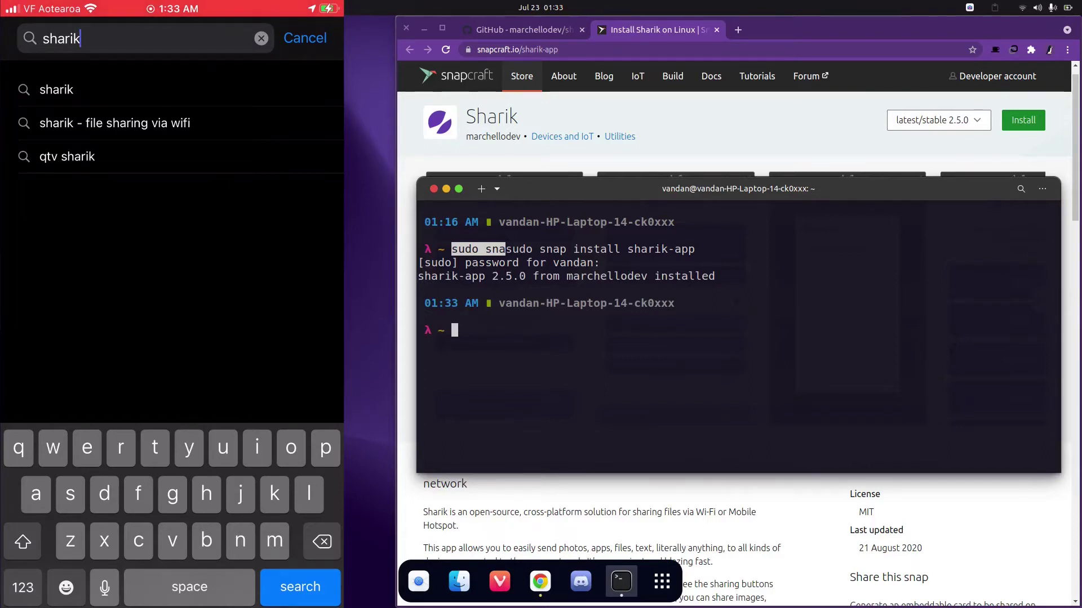
left_click(115, 123)
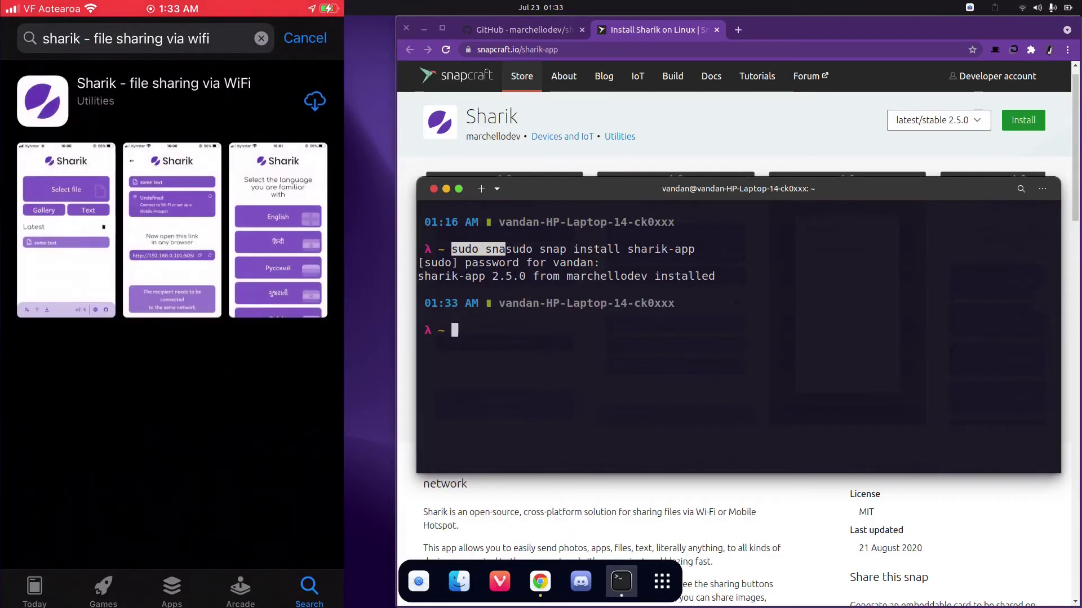
left_click(163, 93)
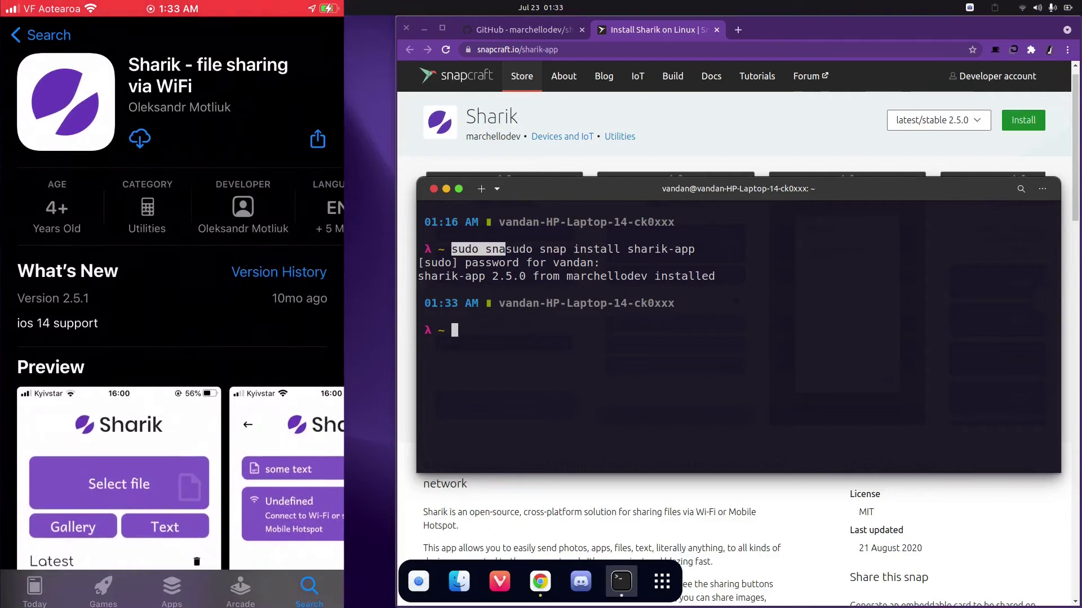
scroll(169, 208, "right", 5)
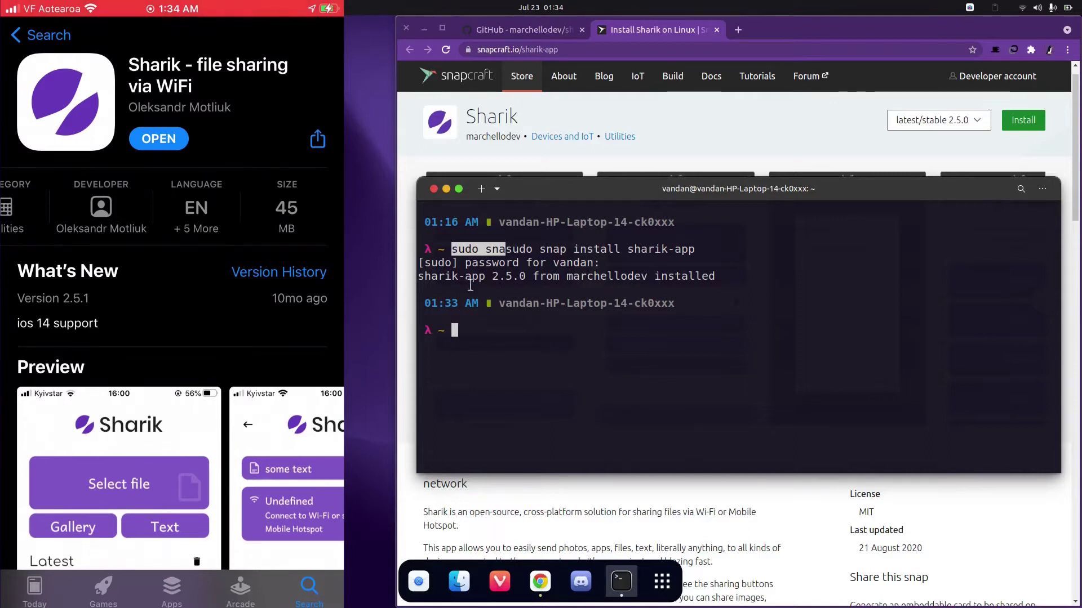
Check the snap installation output, then minimize the terminal and browser windows
left_click_drag(418, 276, 713, 276)
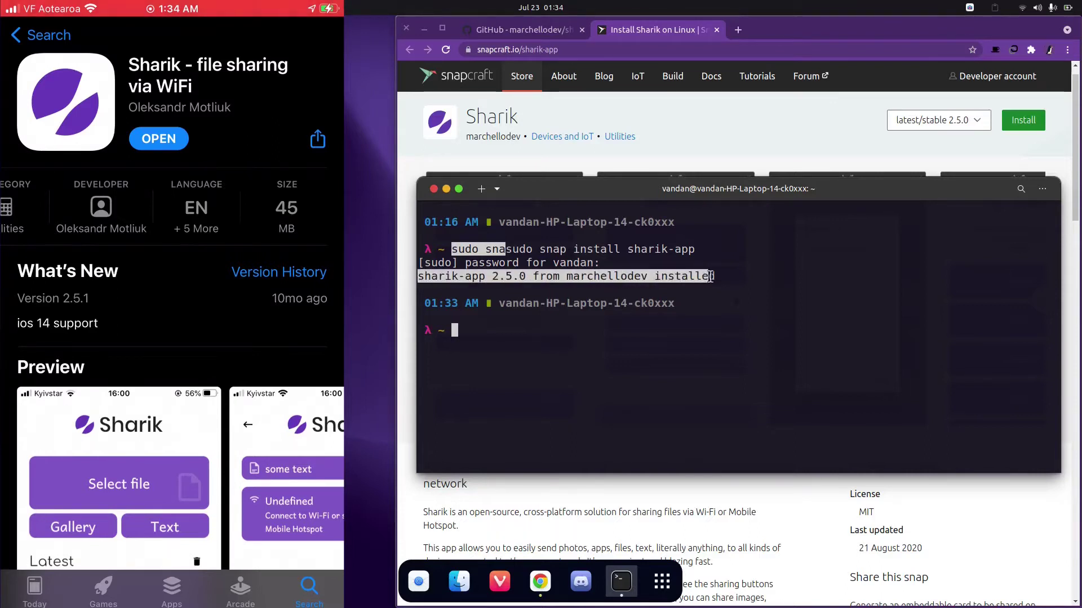
left_click(710, 276)
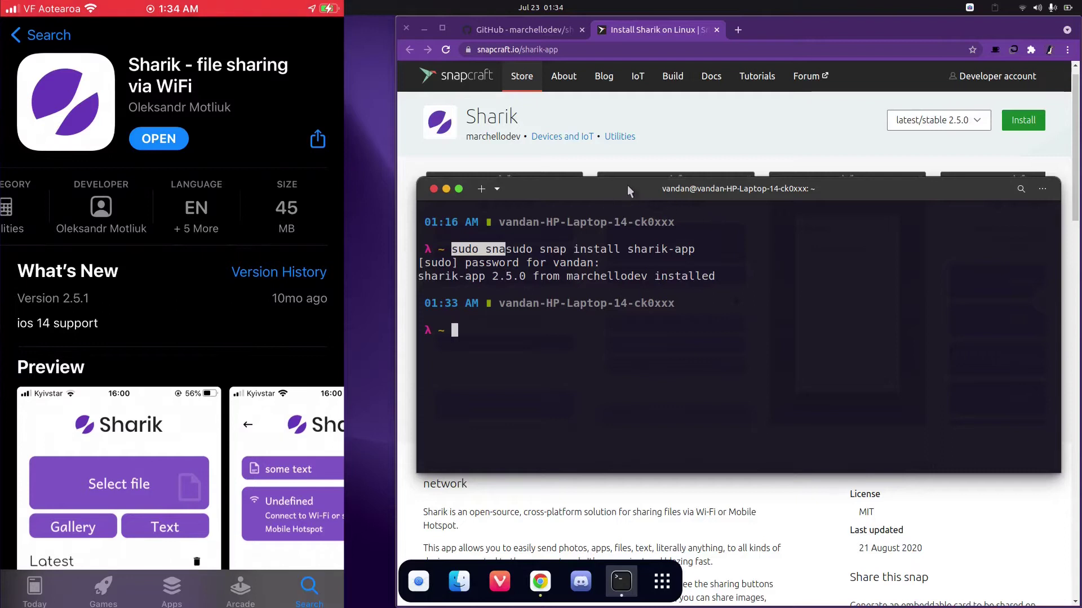
left_click_drag(626, 186, 627, 179)
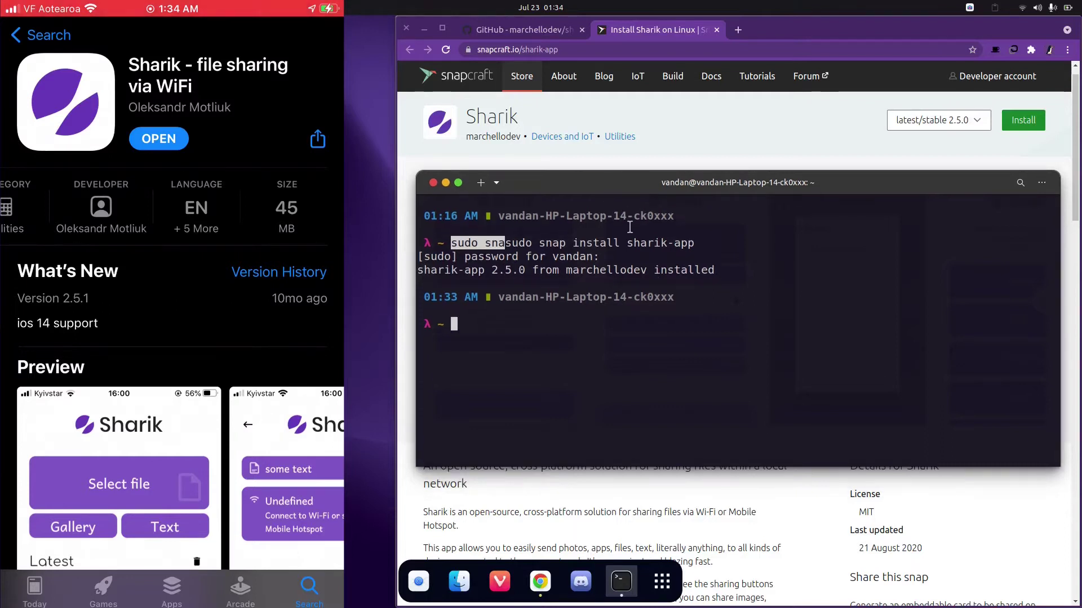
left_click(445, 183)
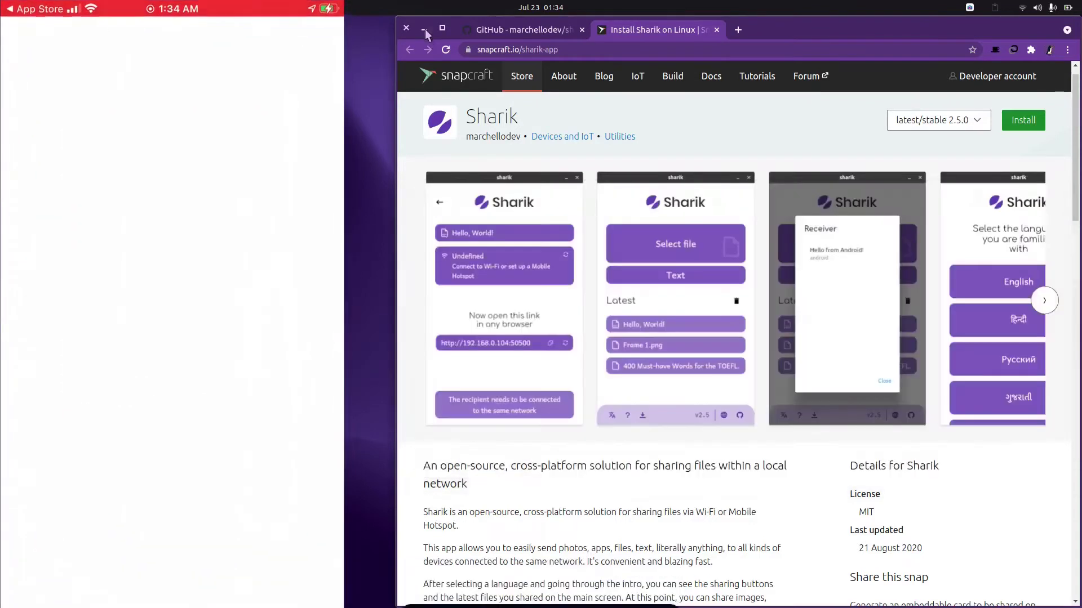
left_click_drag(425, 29, 424, 30)
left_click(424, 28)
Search the desktop applications for sharik and launch the Sharik app
key("super")
type("sharik")
left_click(566, 116)
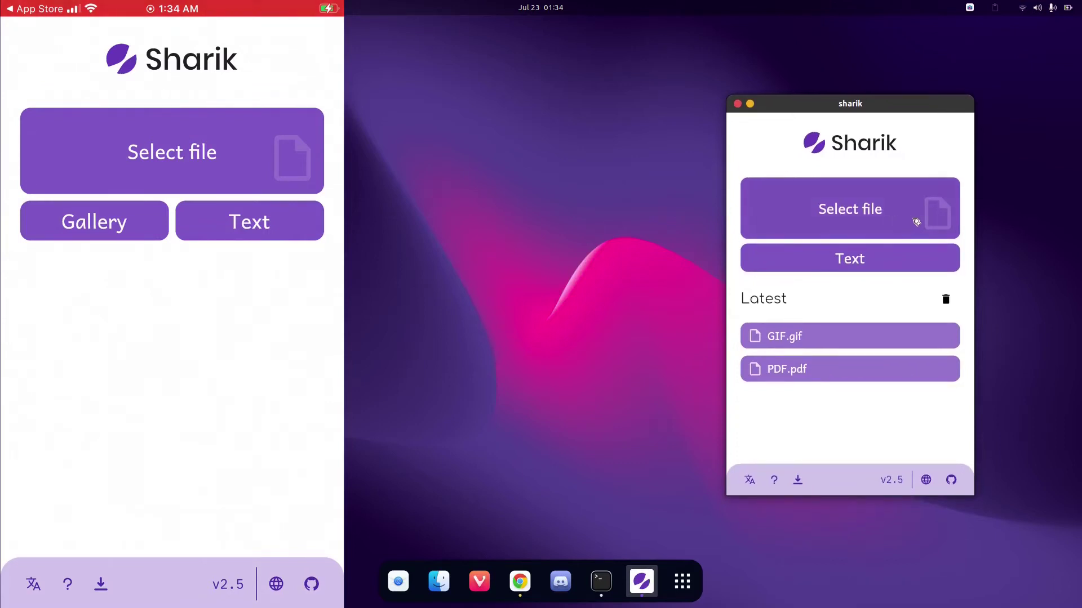
Share PDF.pdf from the home folder's transfer directory through the desktop Sharik app
left_click(916, 222)
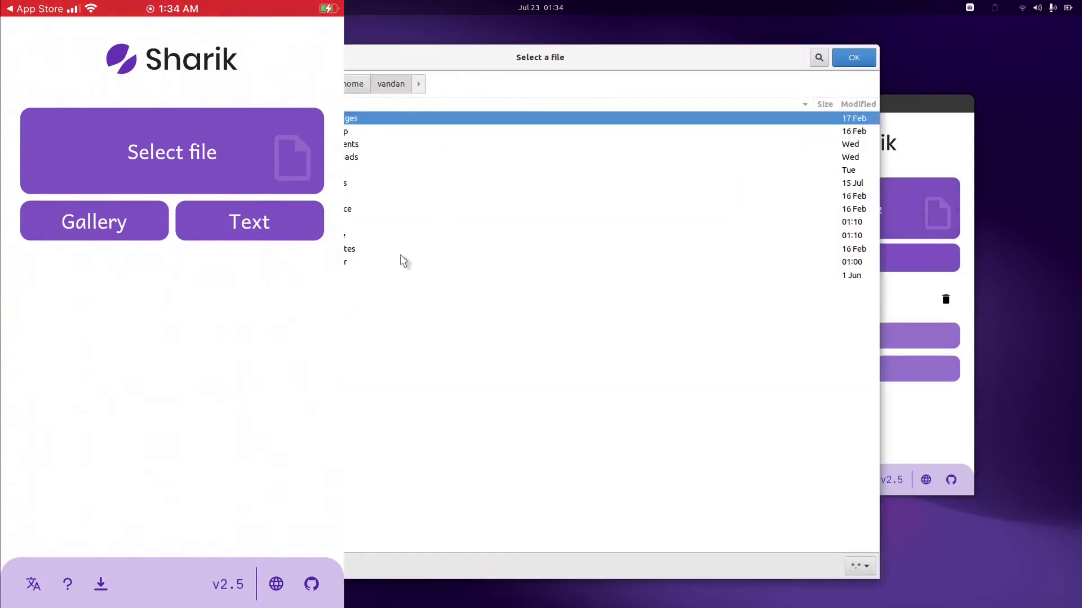
double_click(367, 264)
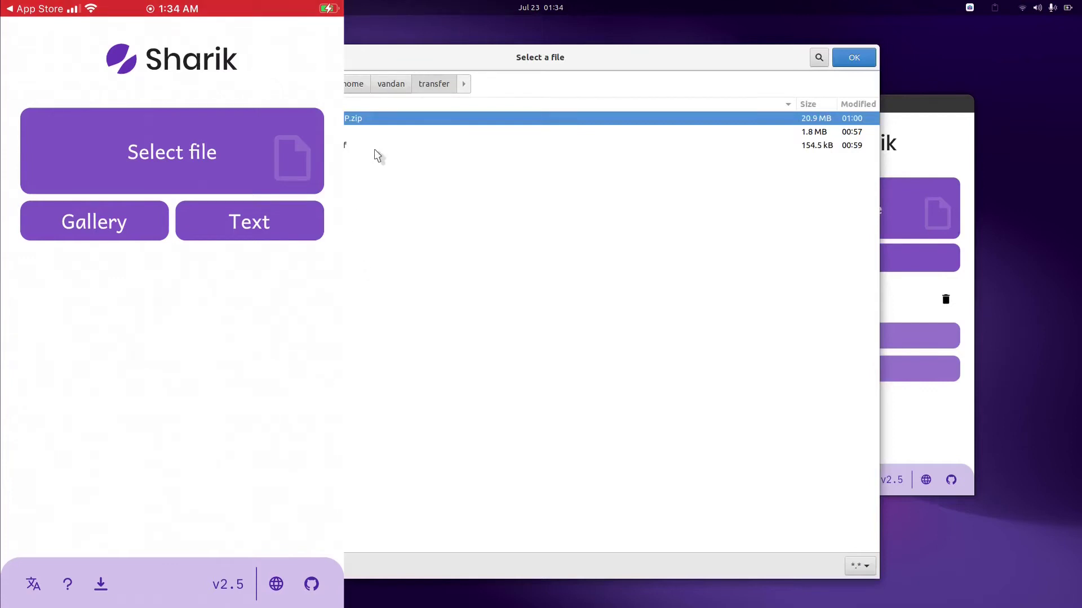
left_click(346, 149)
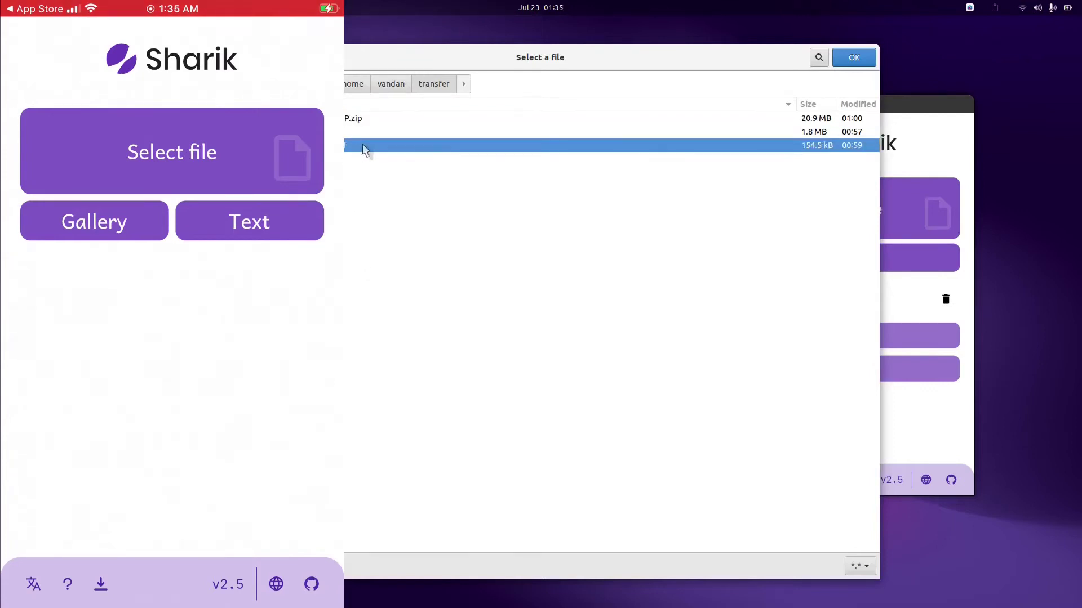
left_click(866, 63)
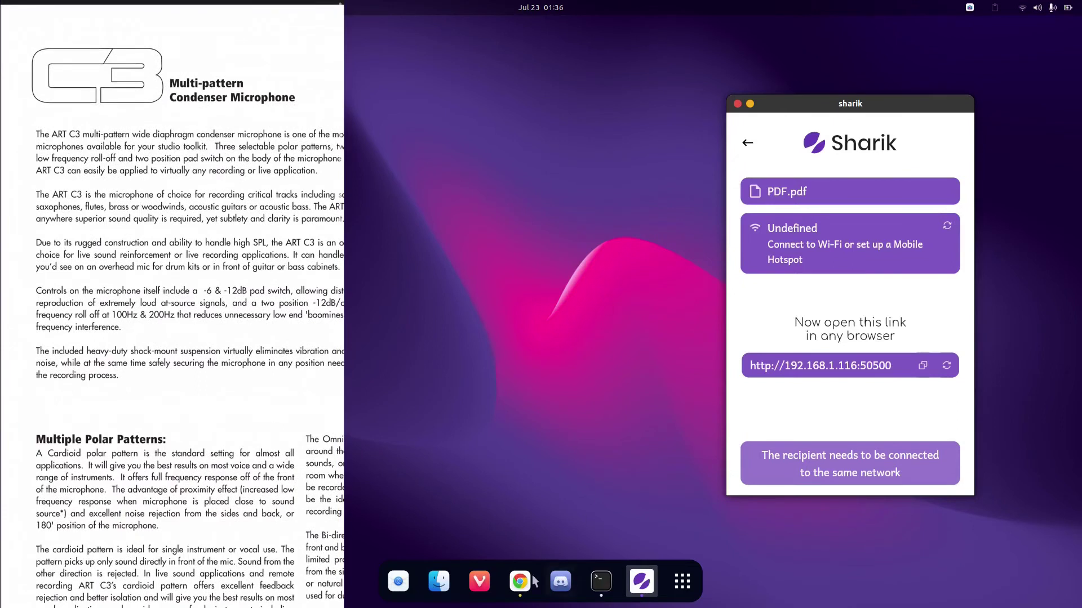
Open the original PDF.pdf from the transfer folder in the file manager and look through both pages
left_click(438, 589)
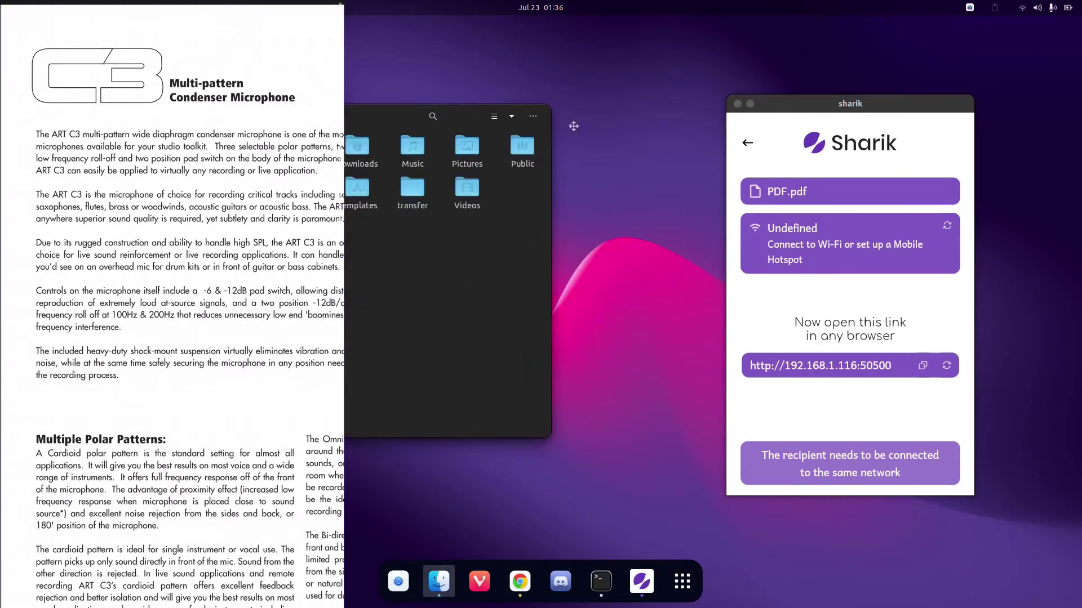
left_click_drag(571, 120, 813, 122)
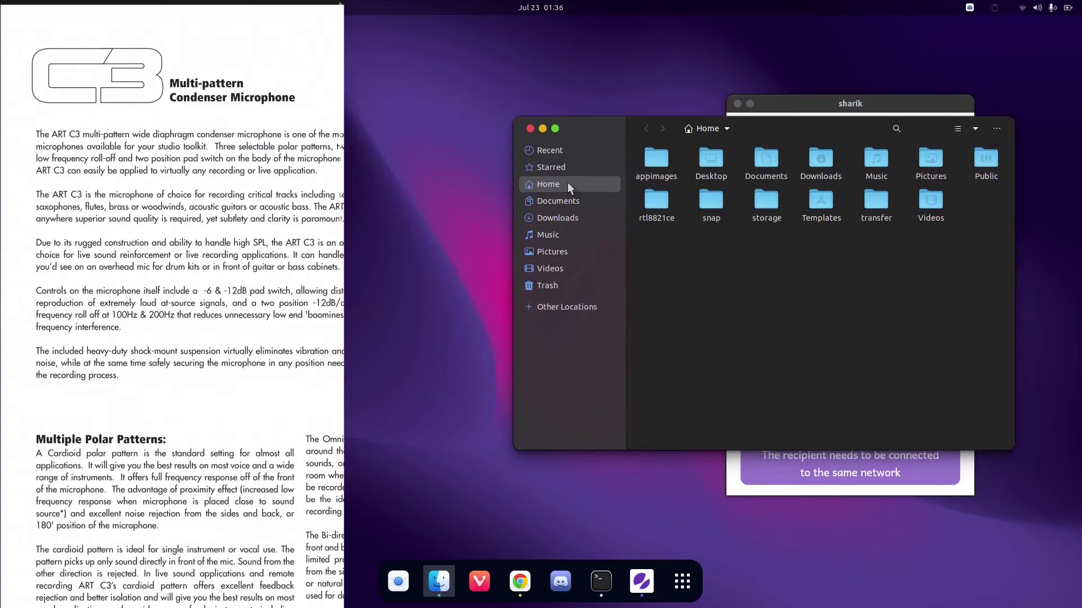
double_click(875, 209)
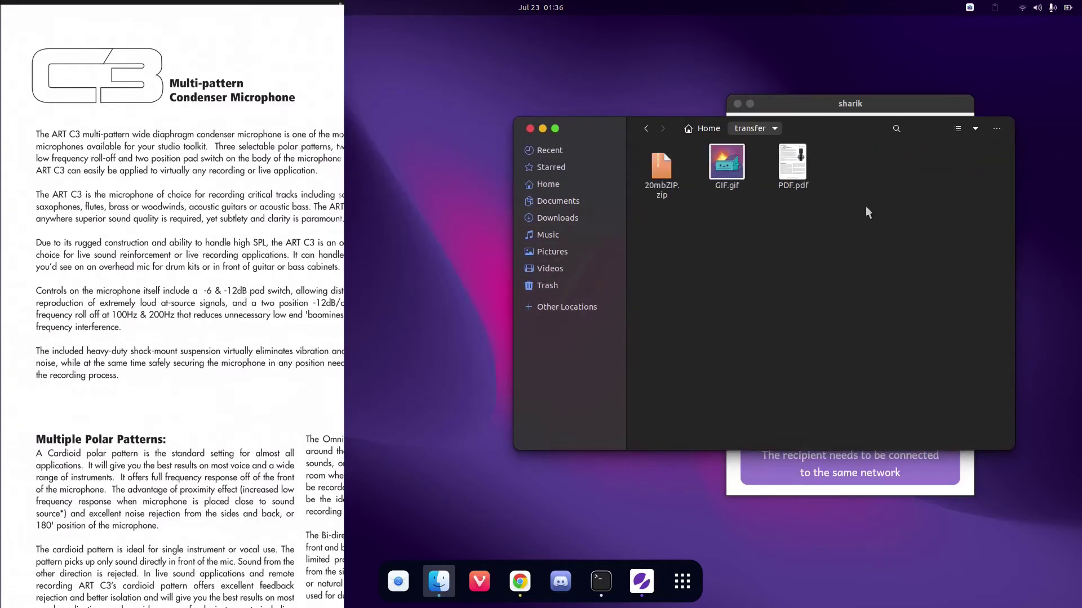
left_click(780, 174)
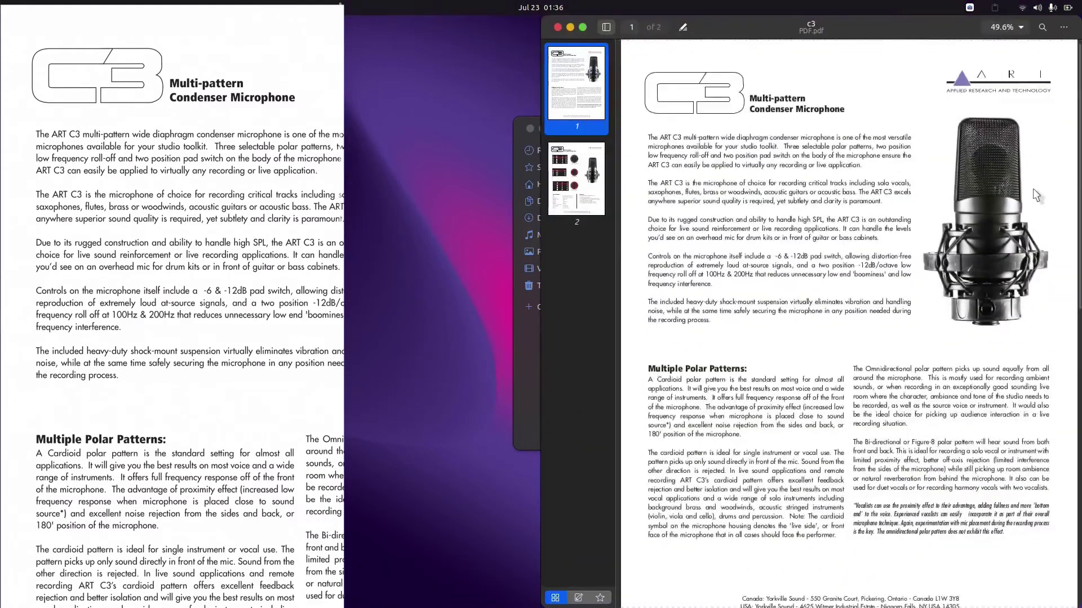
scroll(1039, 138, "down", 10)
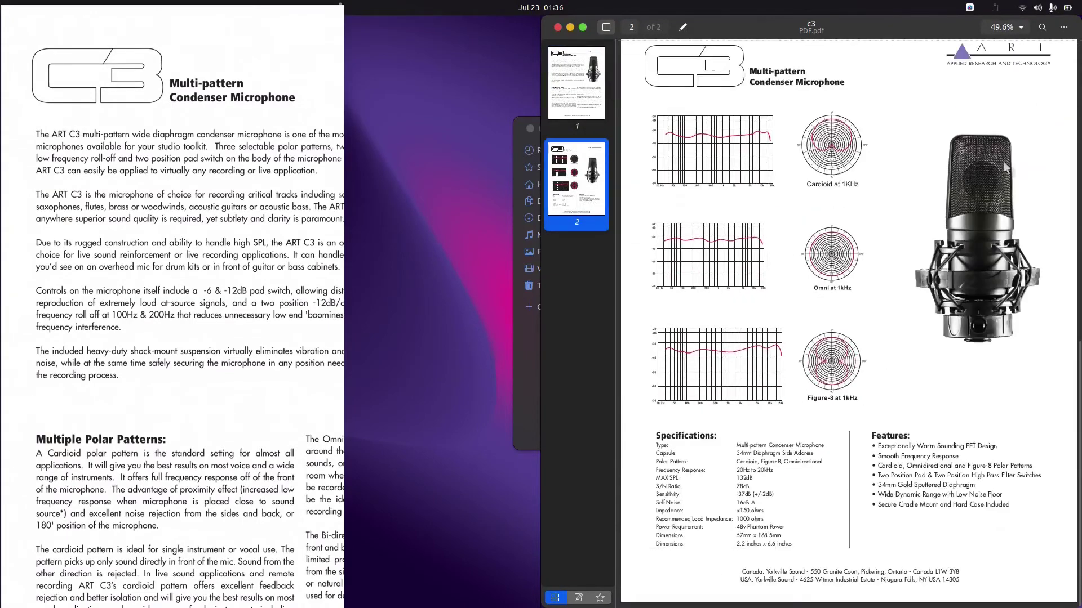
scroll(1002, 161, "up", 6)
scroll(1001, 162, "up", 5)
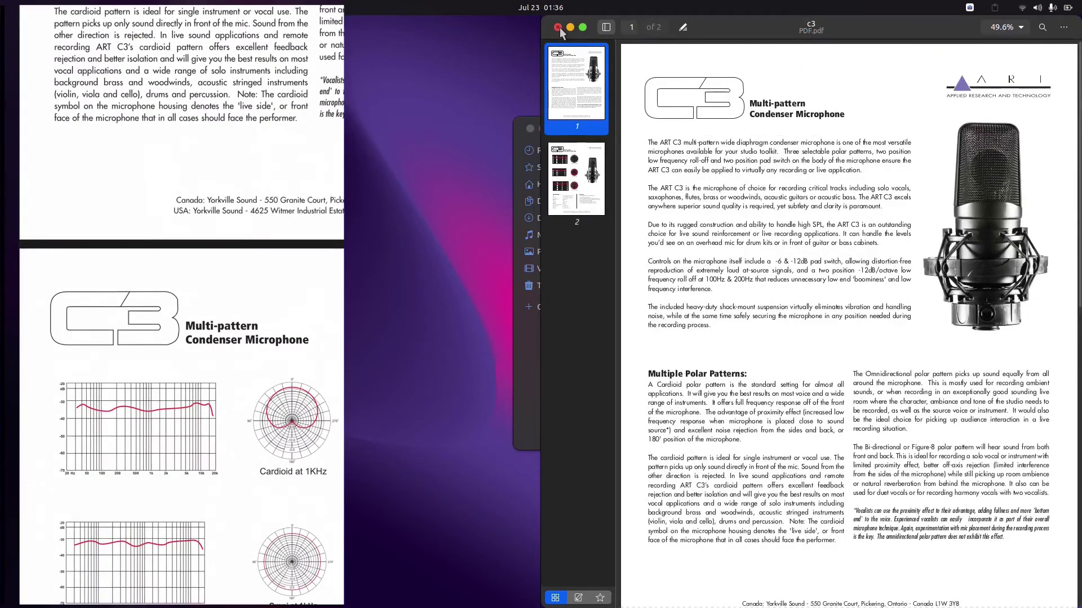
Close the PDF viewer, minimize the file manager, and return the desktop Sharik app to its main screen
left_click(558, 27)
left_click(543, 129)
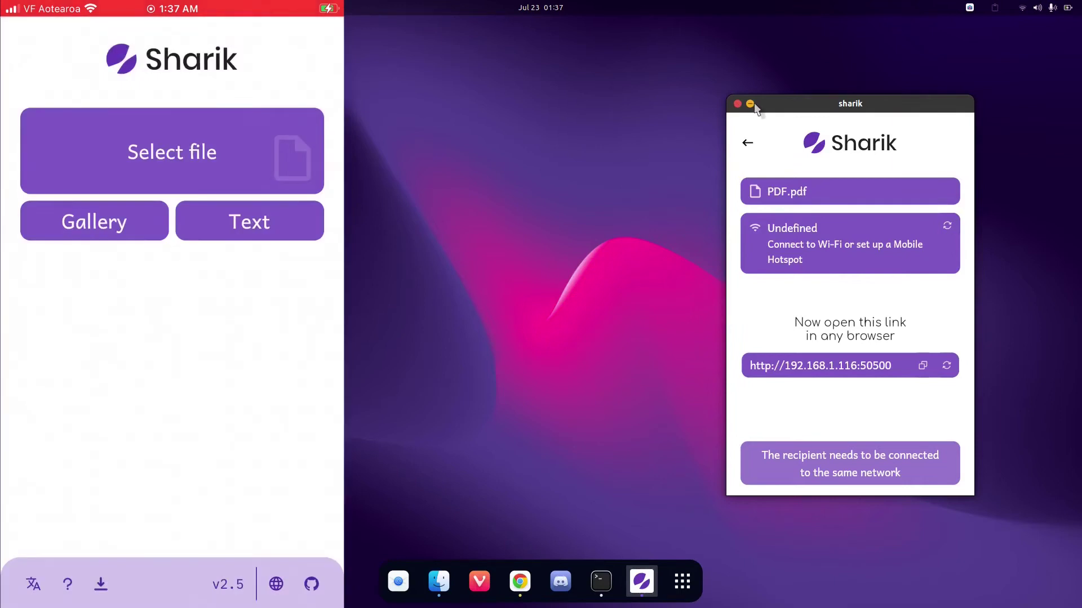
left_click(749, 142)
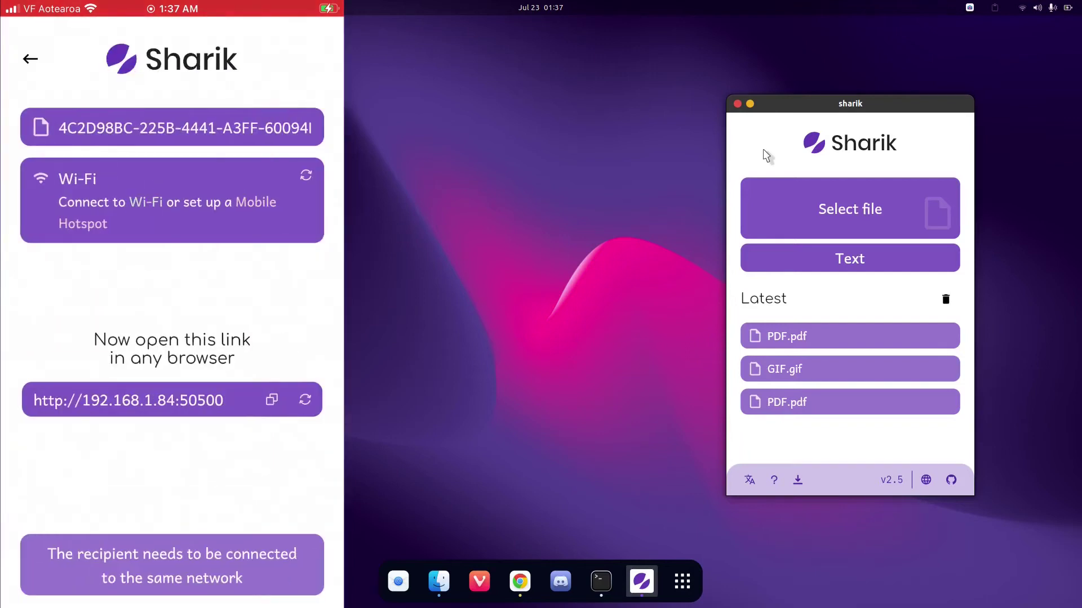
Receive the JPEG shared from the iPhone in the desktop Sharik app and save it to the transfer folder
left_click(798, 480)
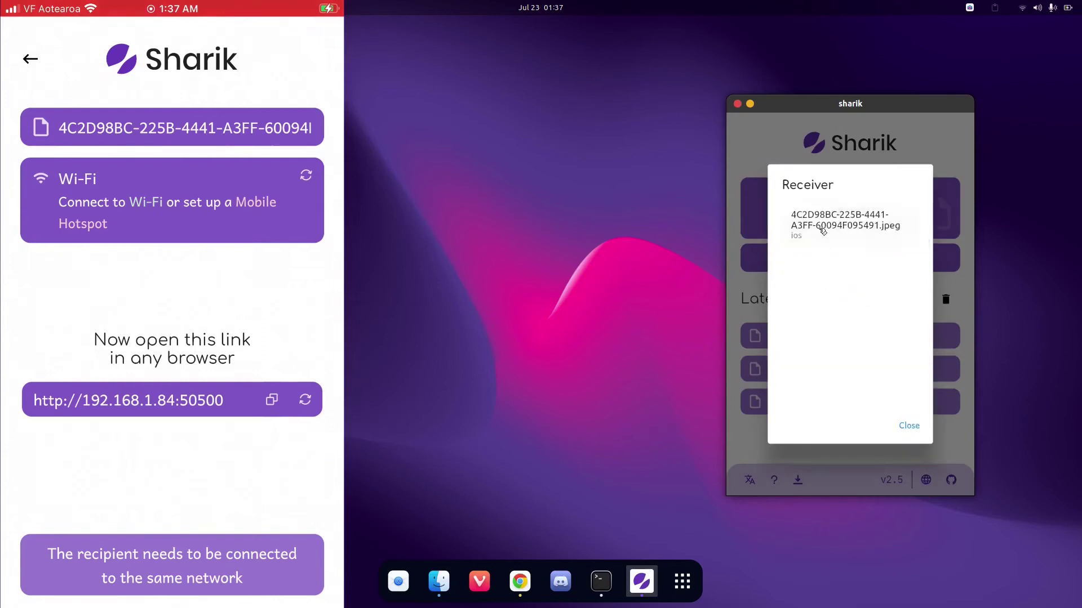
left_click(870, 242)
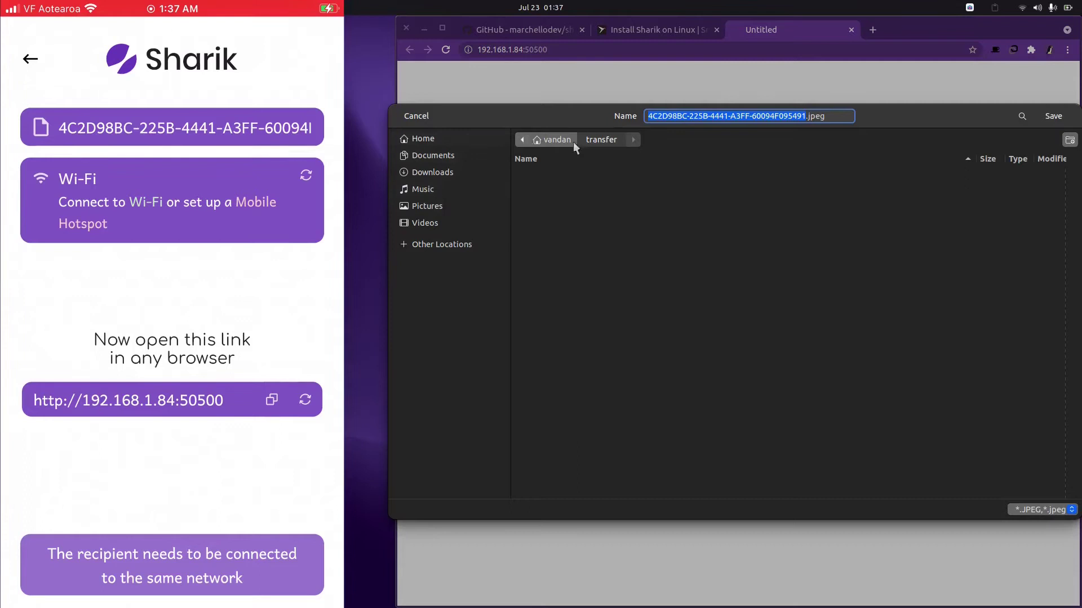
left_click(1055, 118)
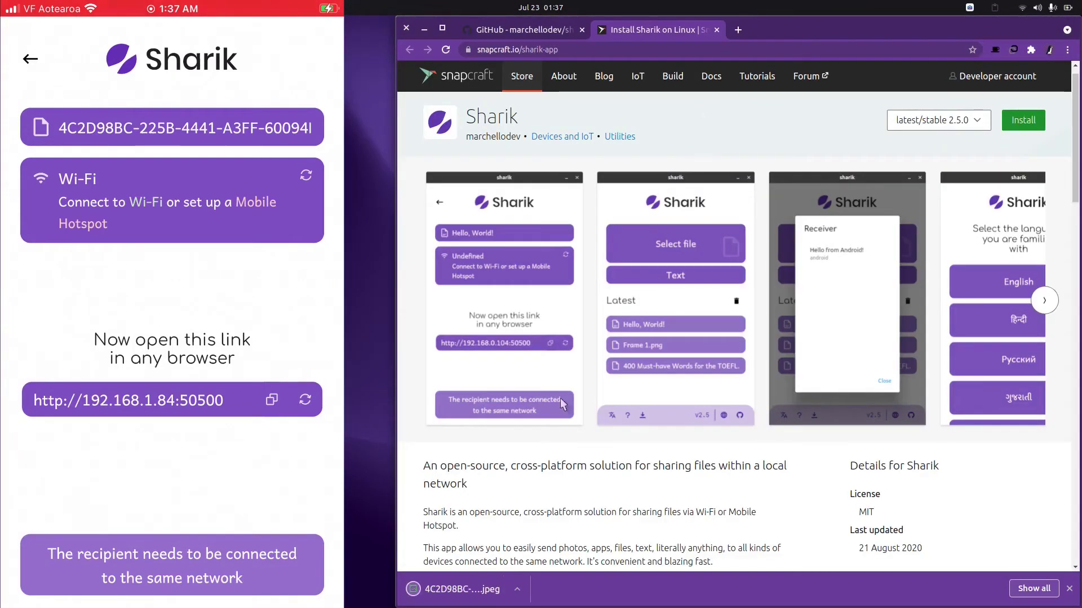
Open the downloaded JPEG in the image viewer and compare it with the original photo on the iPhone
left_click(459, 592)
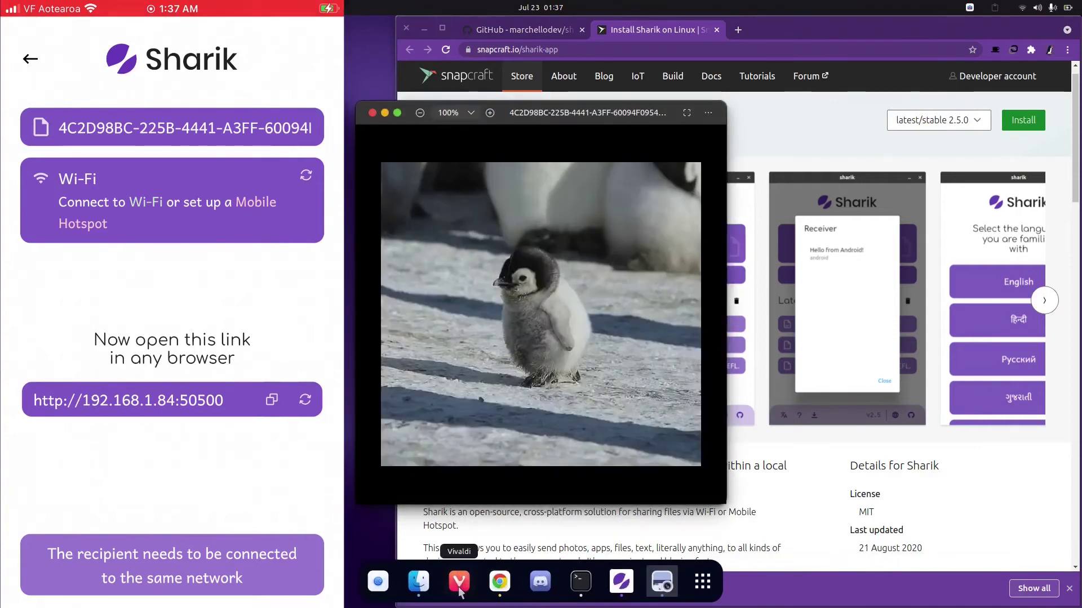
left_click_drag(573, 135, 849, 120)
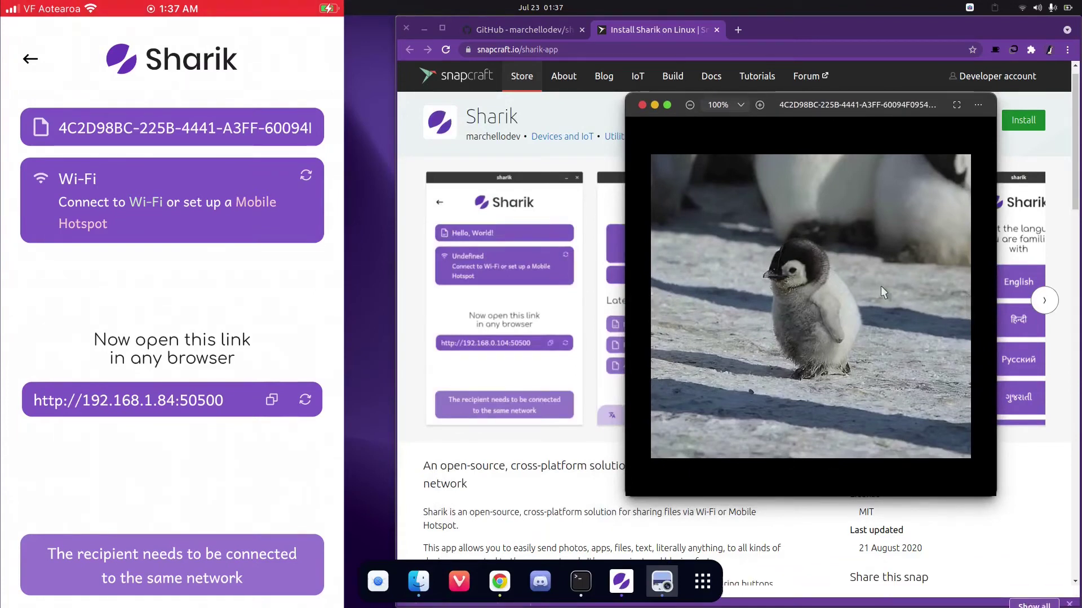
key("super+space")
type("Fil")
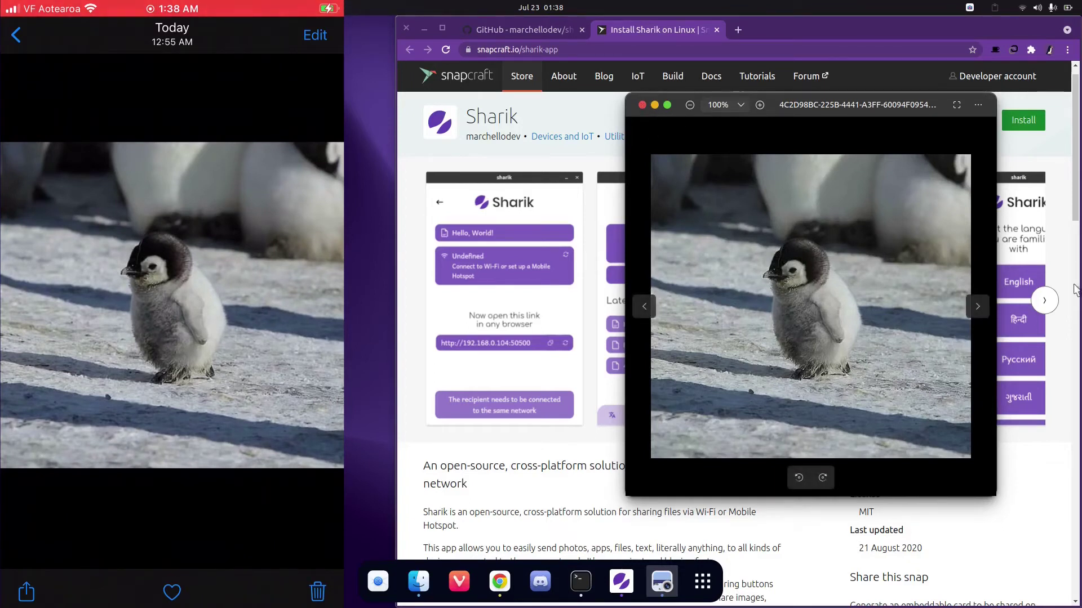
Review the Snapcraft page's description of Sharik and its list of file types that can be sent
key("Escape")
scroll(1075, 188, "down", 10)
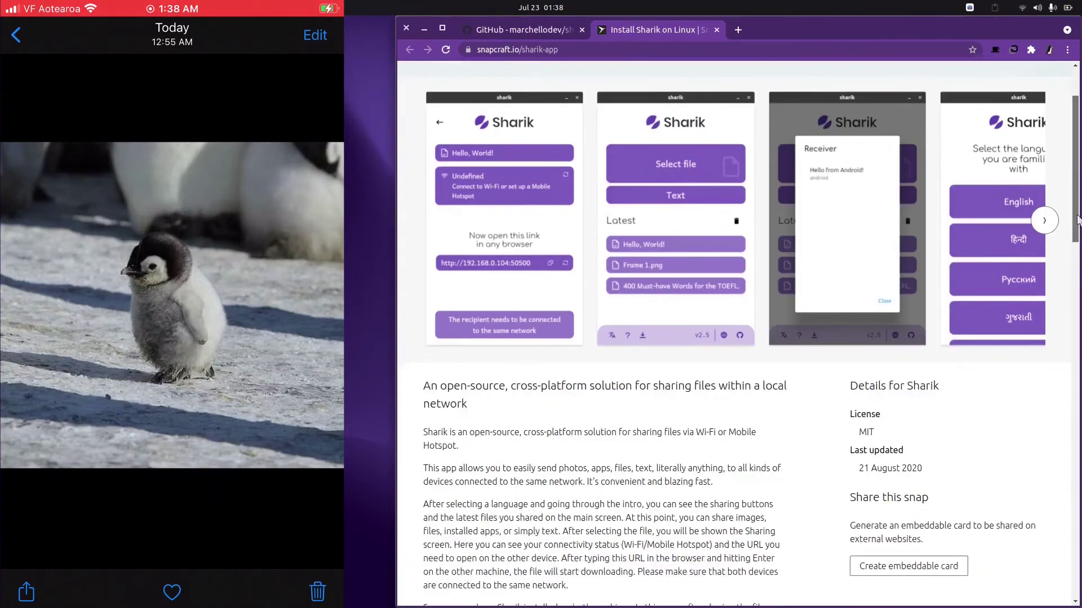
scroll(905, 357, "down", 5)
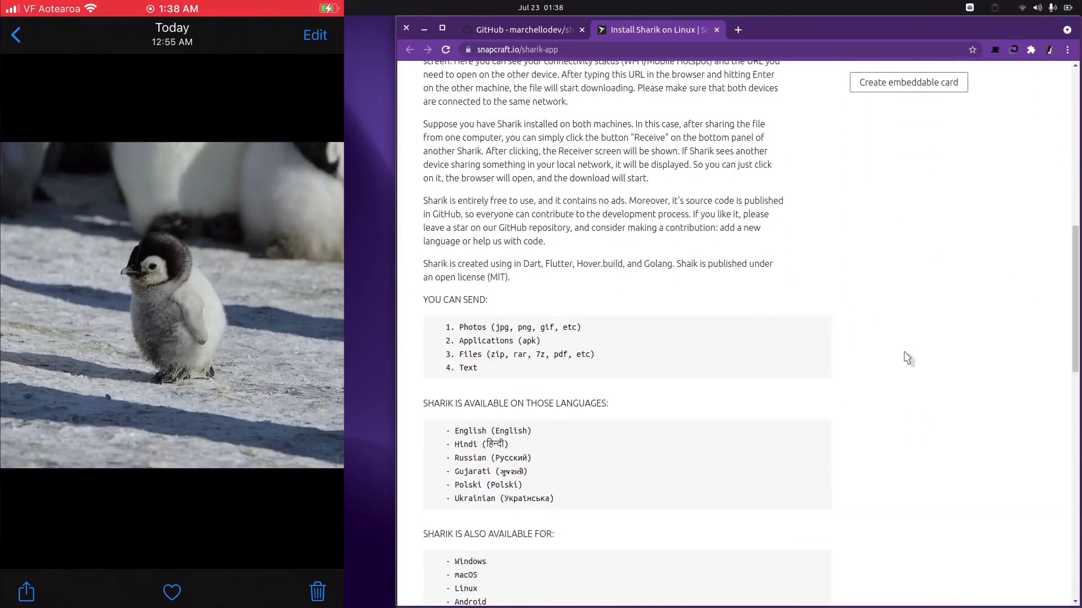
left_click_drag(504, 354, 487, 354)
left_click_drag(554, 327, 546, 327)
left_click(549, 331)
double_click(473, 368)
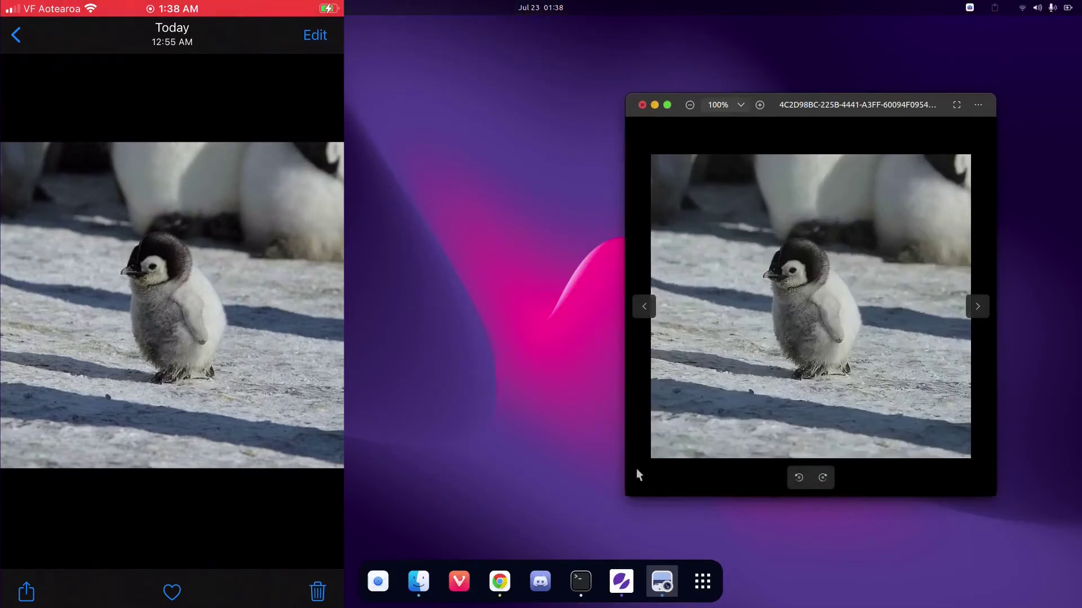
Close the image viewer and share GIF.gif from the transfer folder through the desktop Sharik app
key("ctrl+w")
left_click(906, 341)
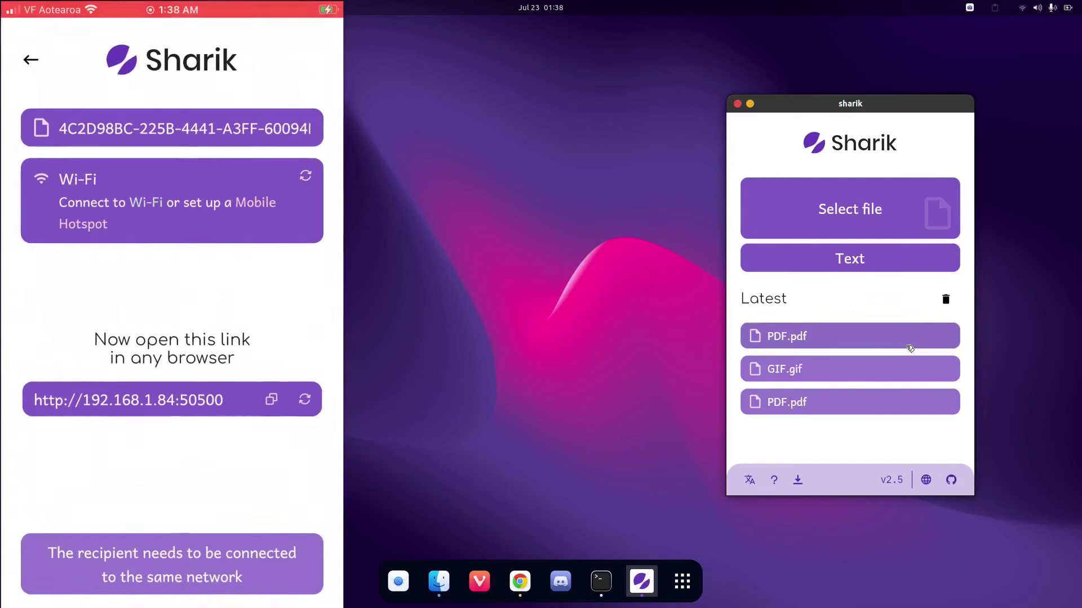
left_click(894, 237)
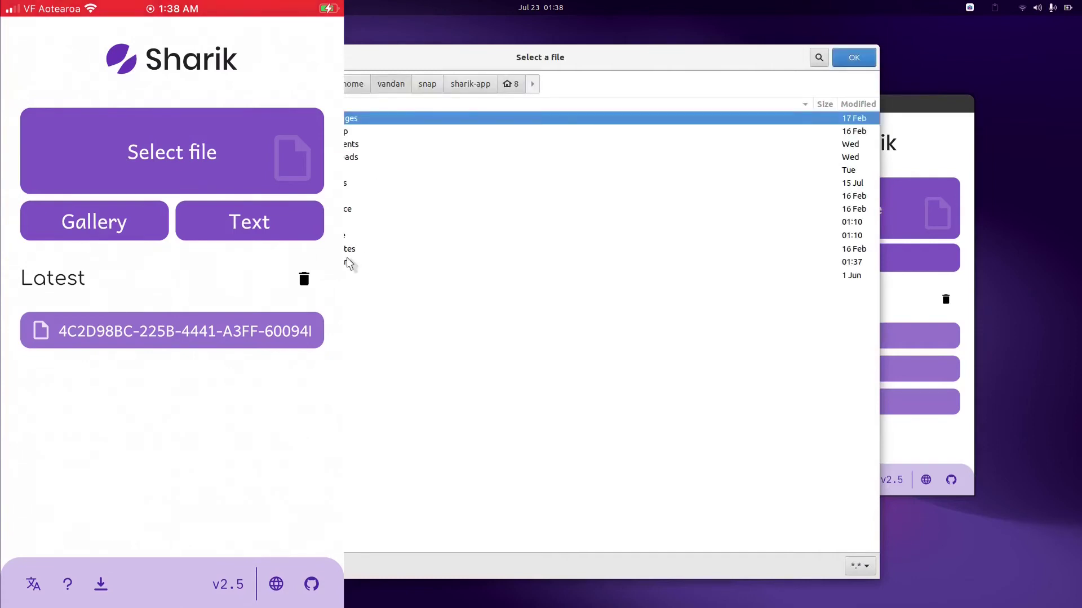
left_click(353, 262)
double_click(361, 264)
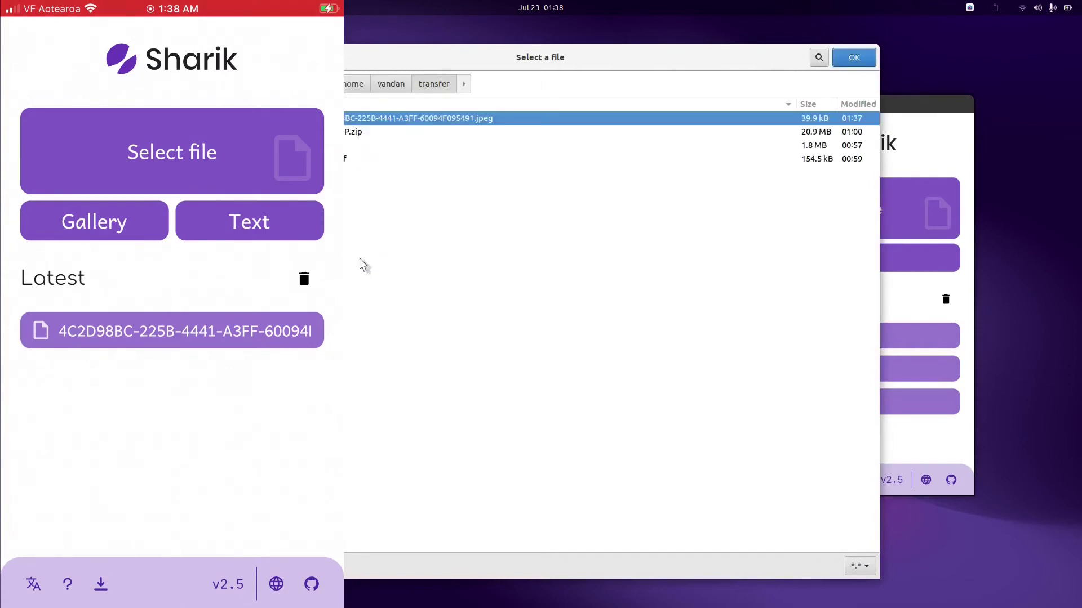
left_click(358, 145)
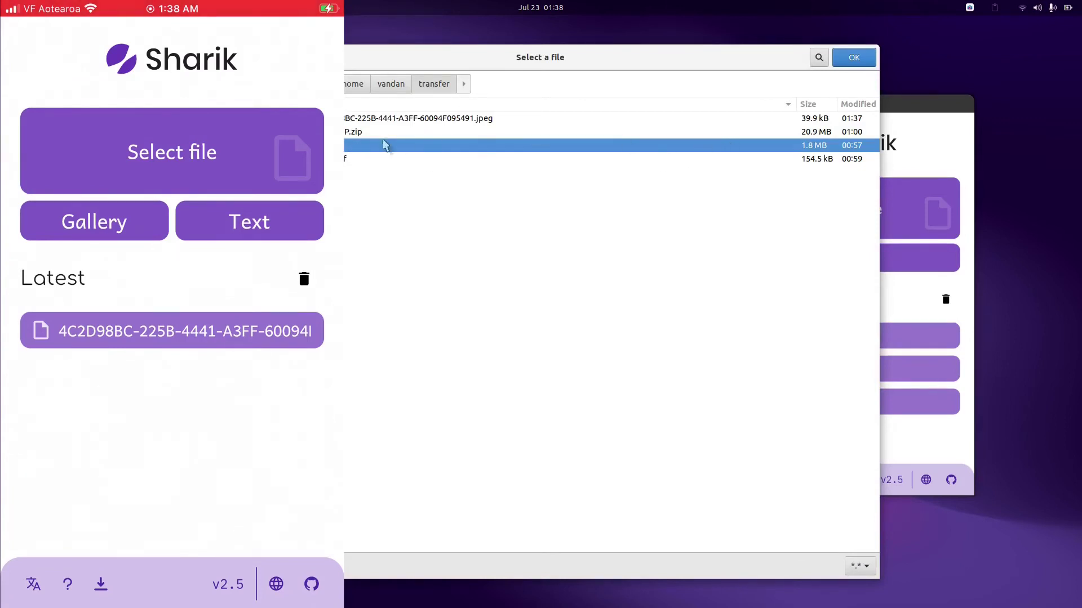
double_click(368, 148)
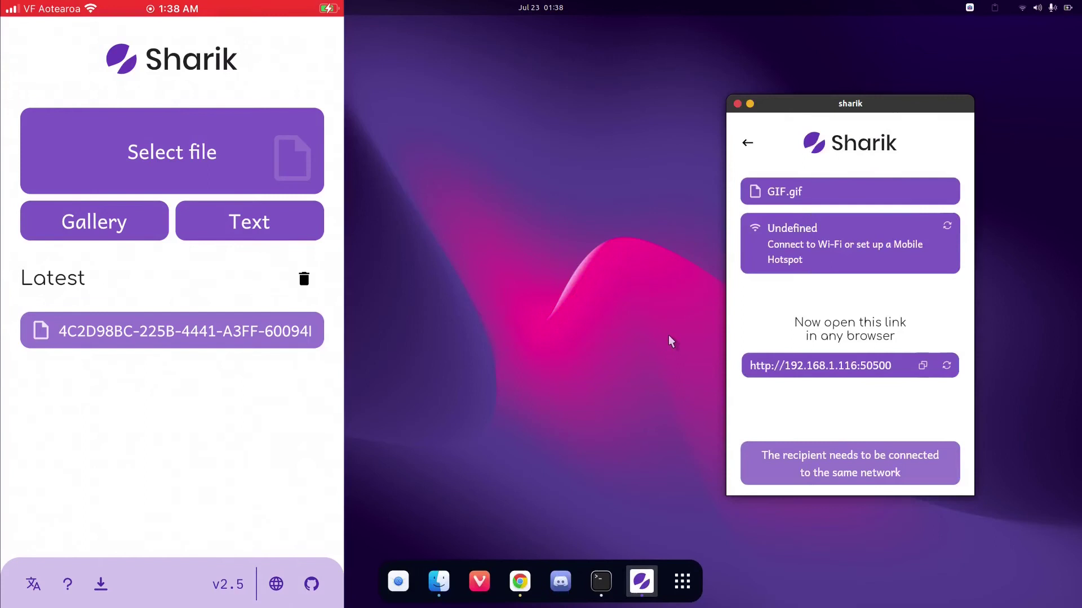
View the original GIF.gif from the transfer folder, then minimize the image viewer and bring the Sharik window forward
left_click(438, 583)
left_click_drag(782, 163, 446, 87)
key("Return")
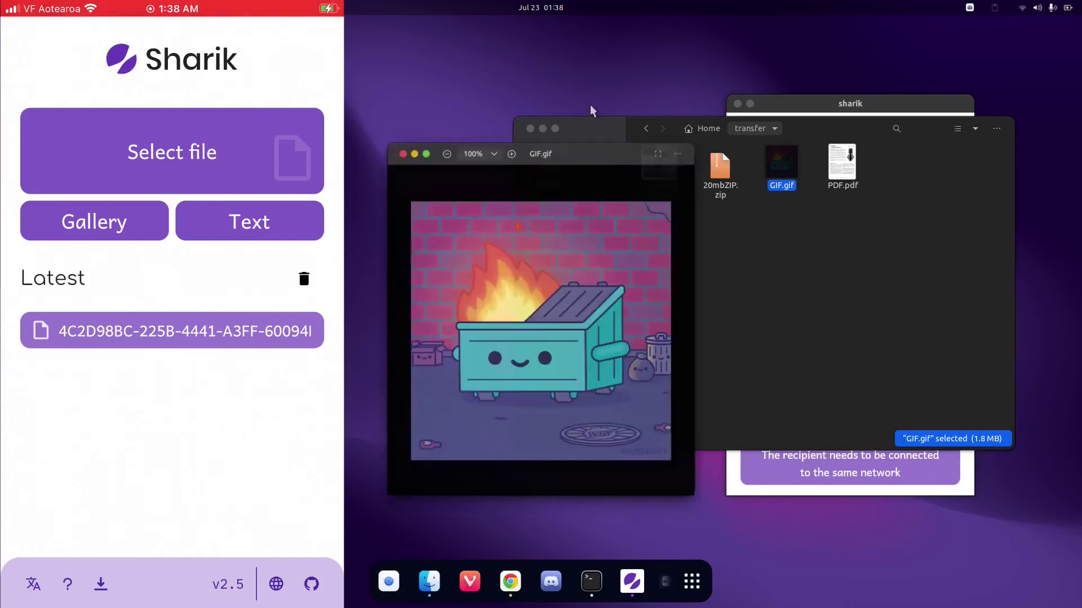
left_click_drag(586, 147, 838, 111)
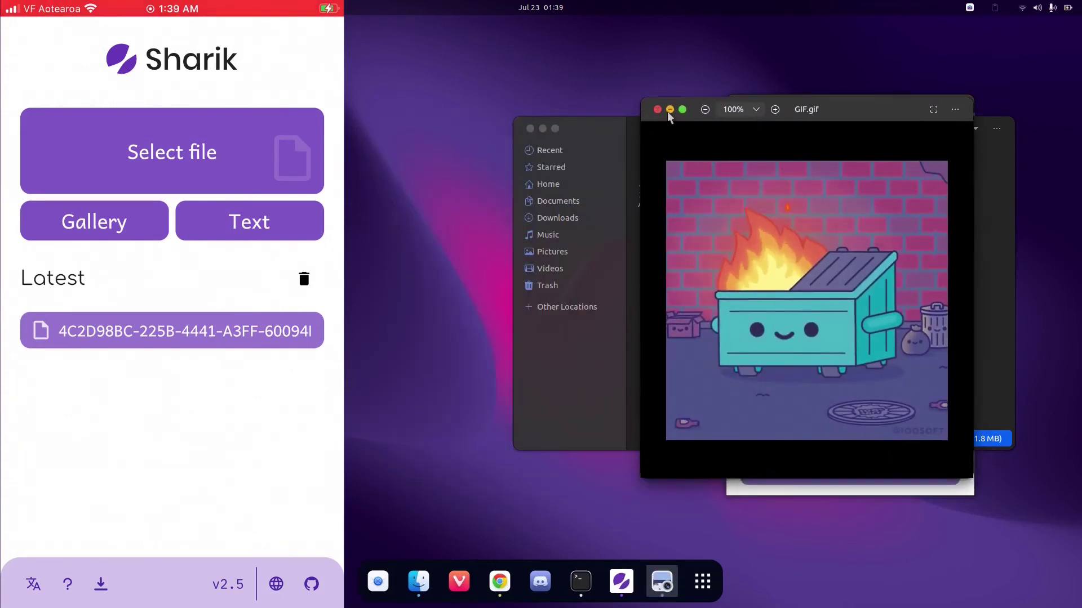
key("Escape")
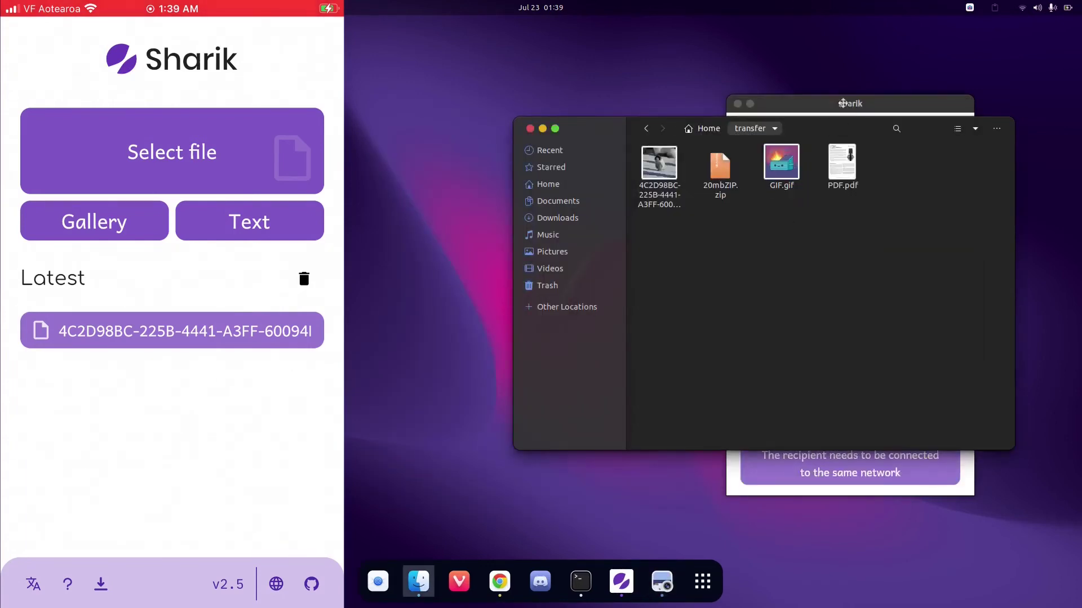
left_click(845, 105)
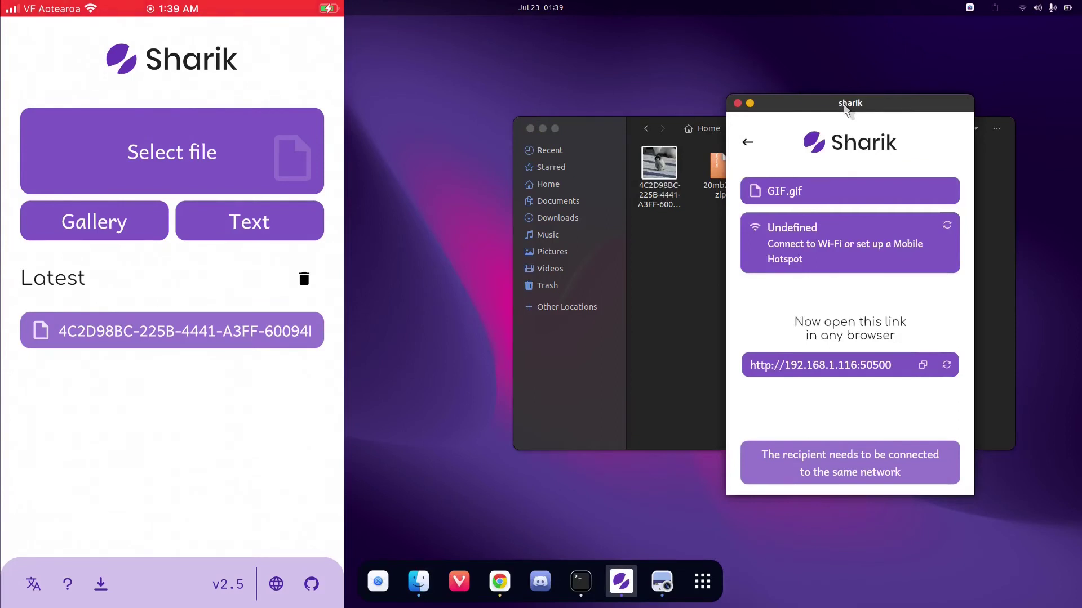
Receive GIF.gif in the iPhone's Sharik app and save the image to the phone's photo library
left_click(100, 585)
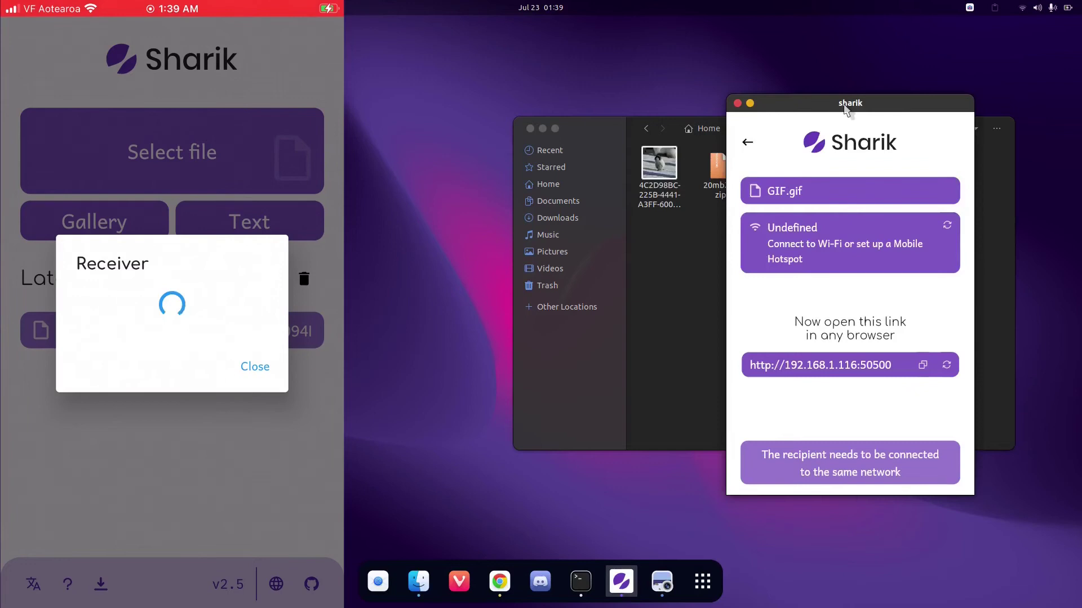
left_click(107, 200)
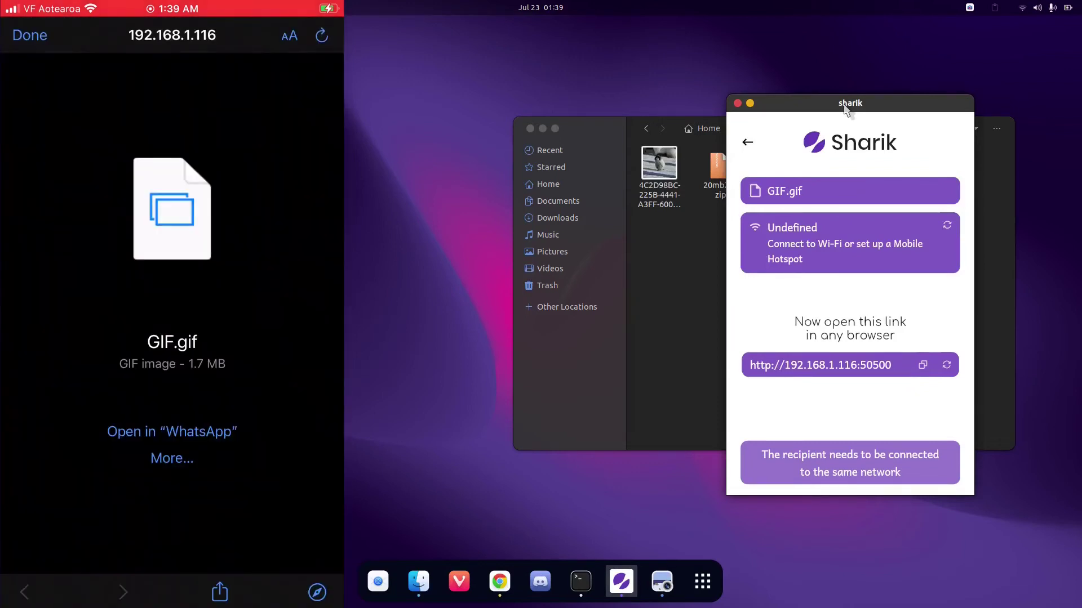
left_click(171, 458)
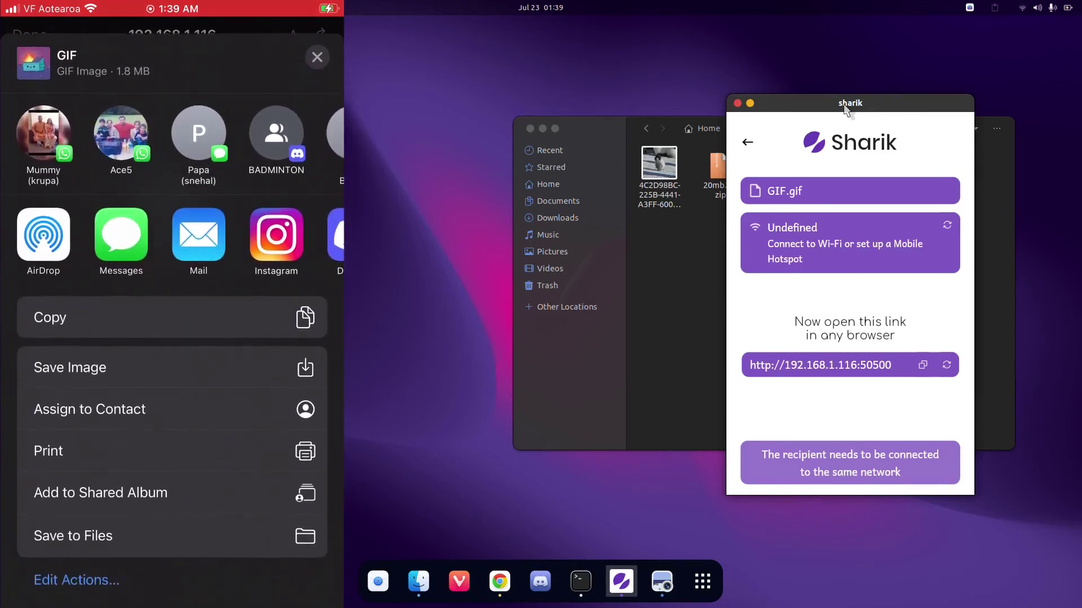
left_click(69, 372)
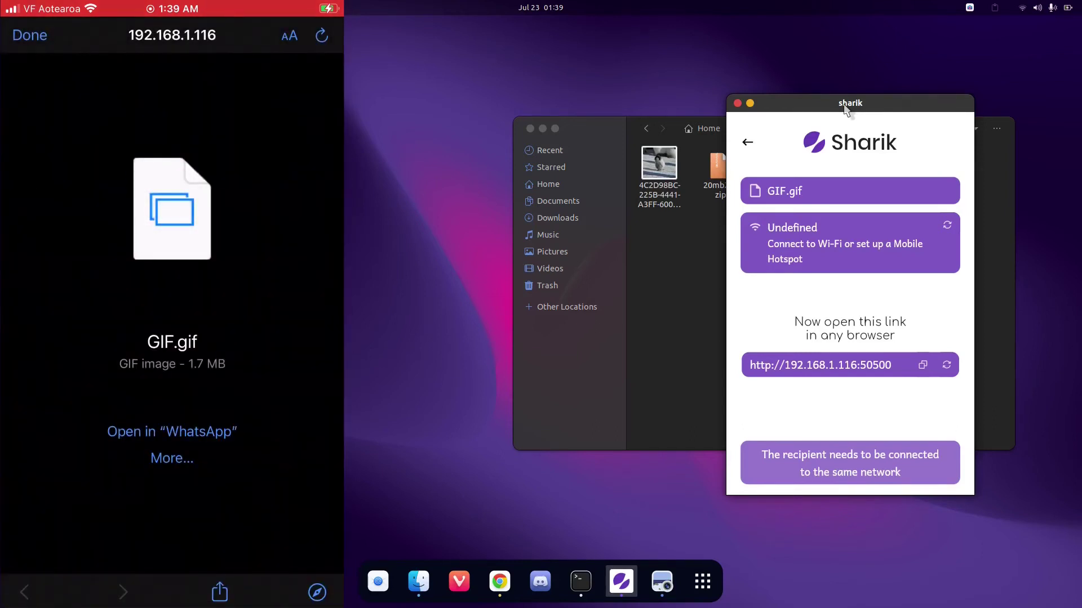
Open the saved GIF in the iPhone's Photos app, compare it with the desktop original, and close the image viewer
left_click_drag(171, 602, 172, 338)
left_click_drag(270, 282, 56, 282)
left_click_drag(169, 451, 169, 282)
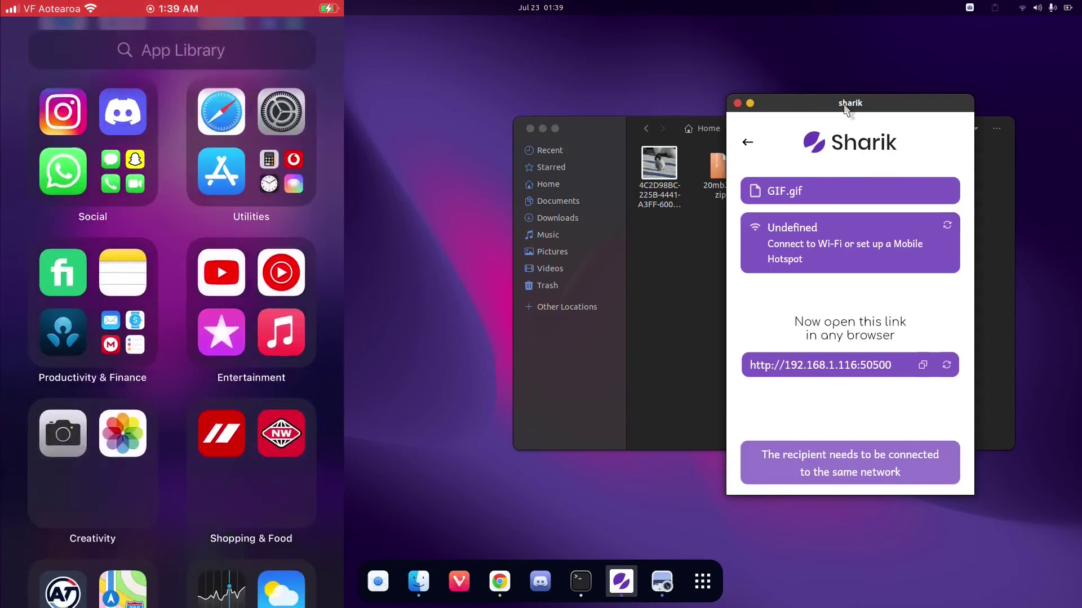
left_click(122, 433)
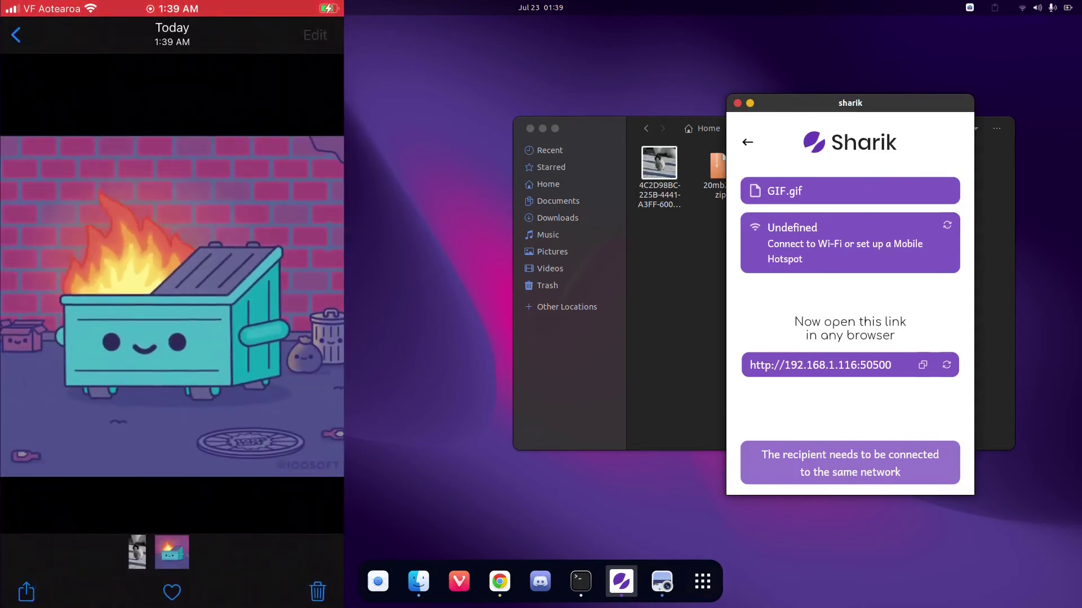
left_click(664, 592)
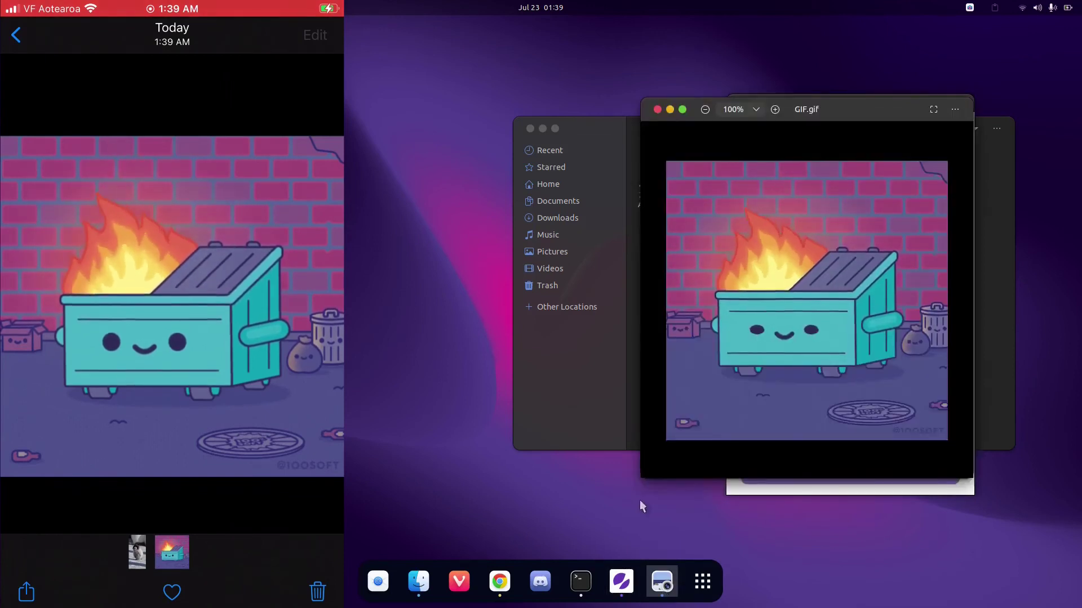
left_click(657, 109)
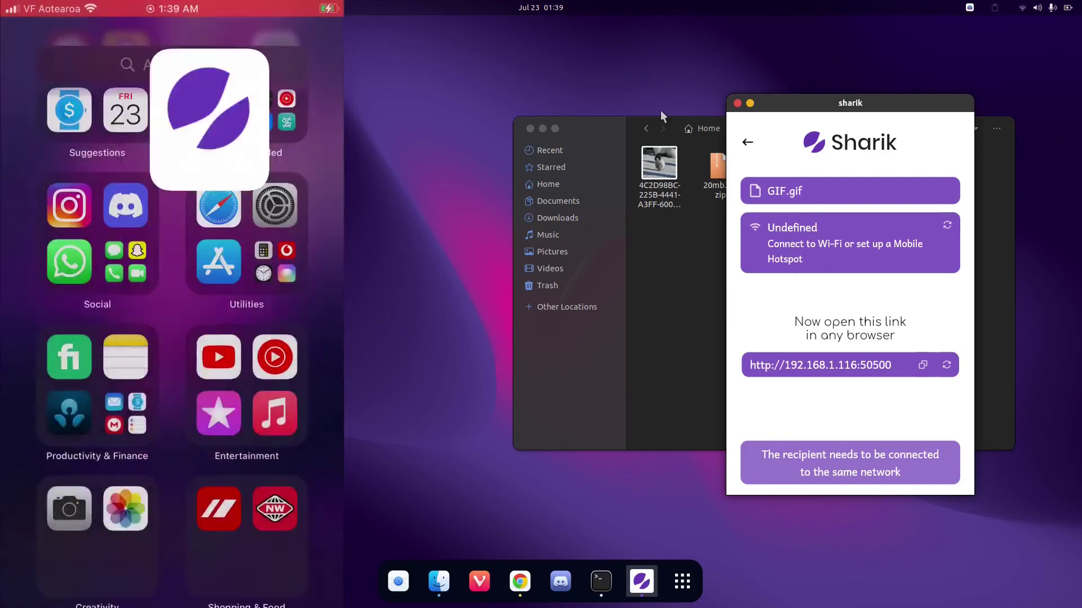
Return desktop Sharik to its main screen, put away the file manager, and open the link text shared from the iPhone
left_click(747, 142)
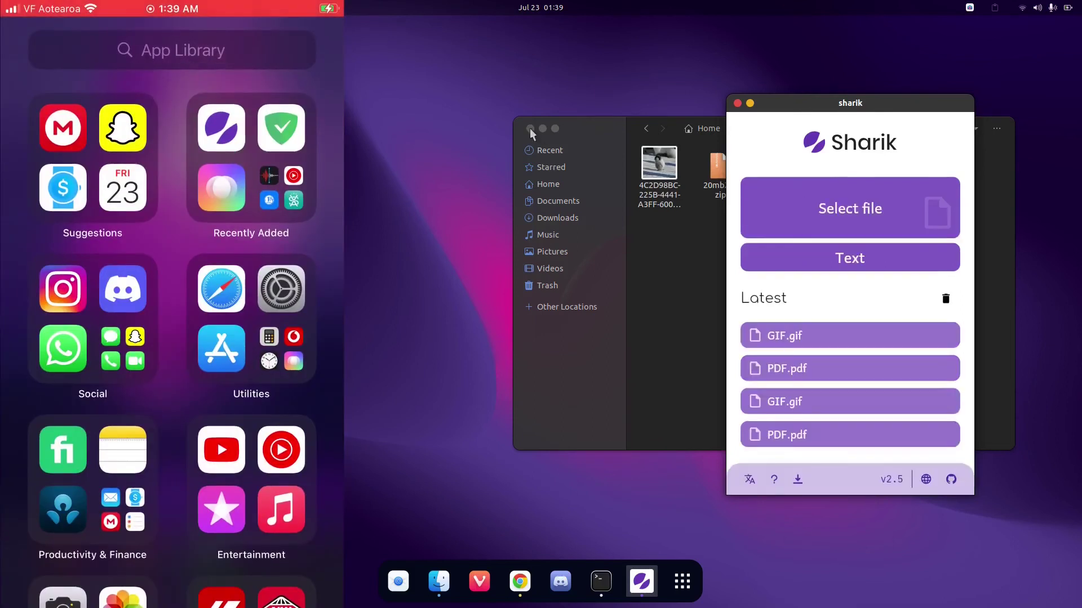
key("super+h")
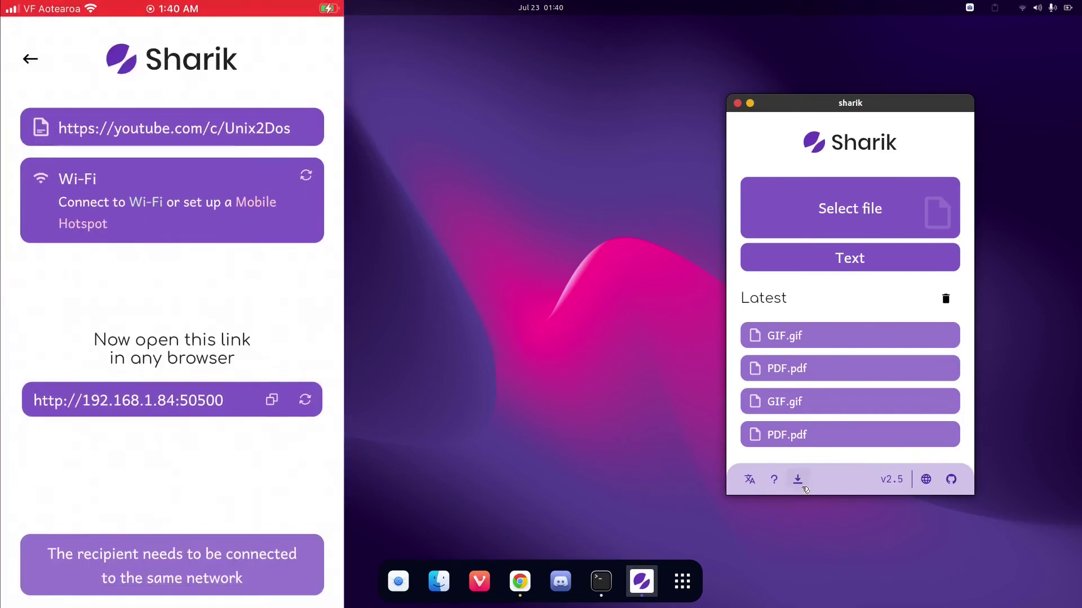
left_click(798, 480)
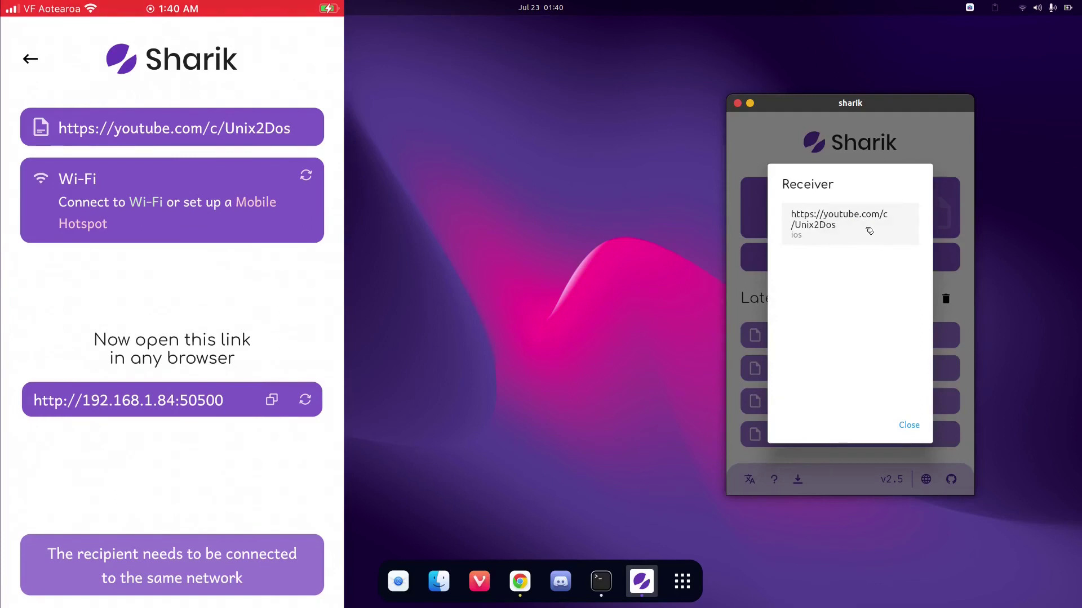
left_click(822, 213)
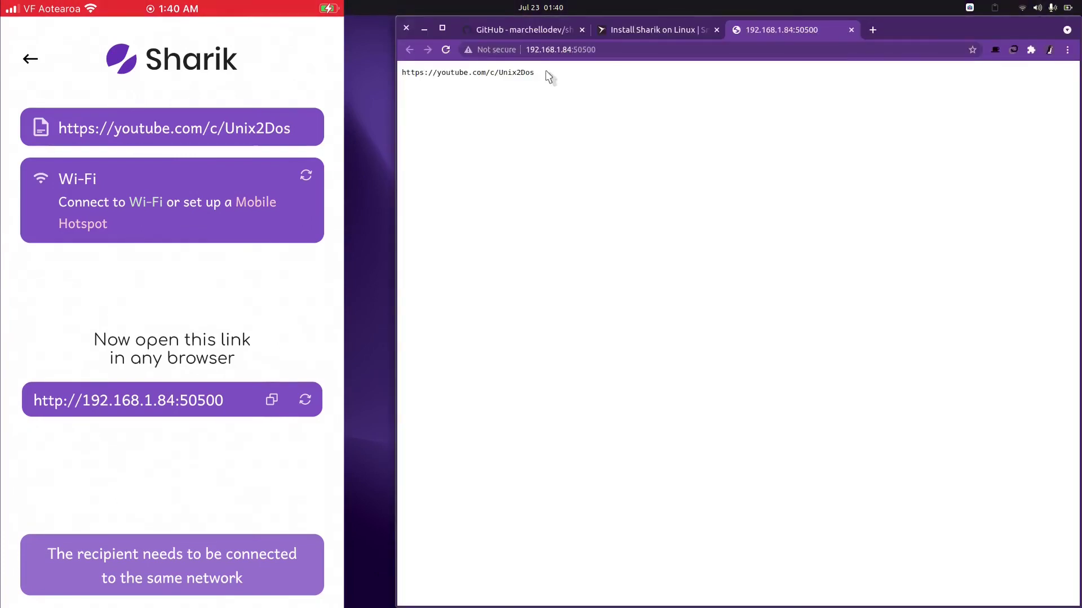
left_click_drag(549, 72, 436, 64)
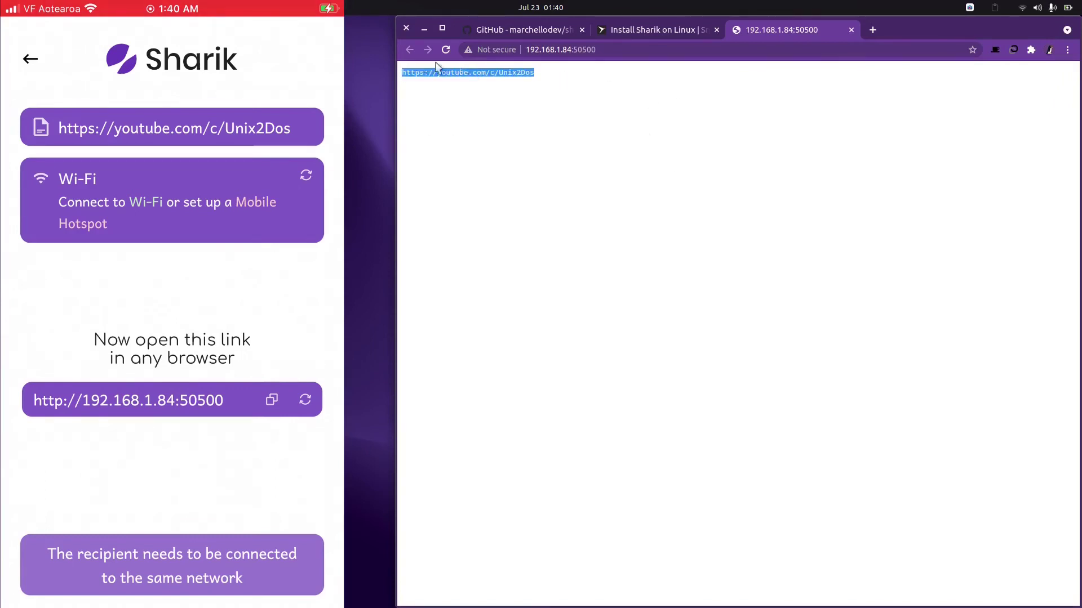
right_click(415, 74)
left_click(467, 84)
left_click(596, 109)
left_click(872, 29)
right_click(845, 49)
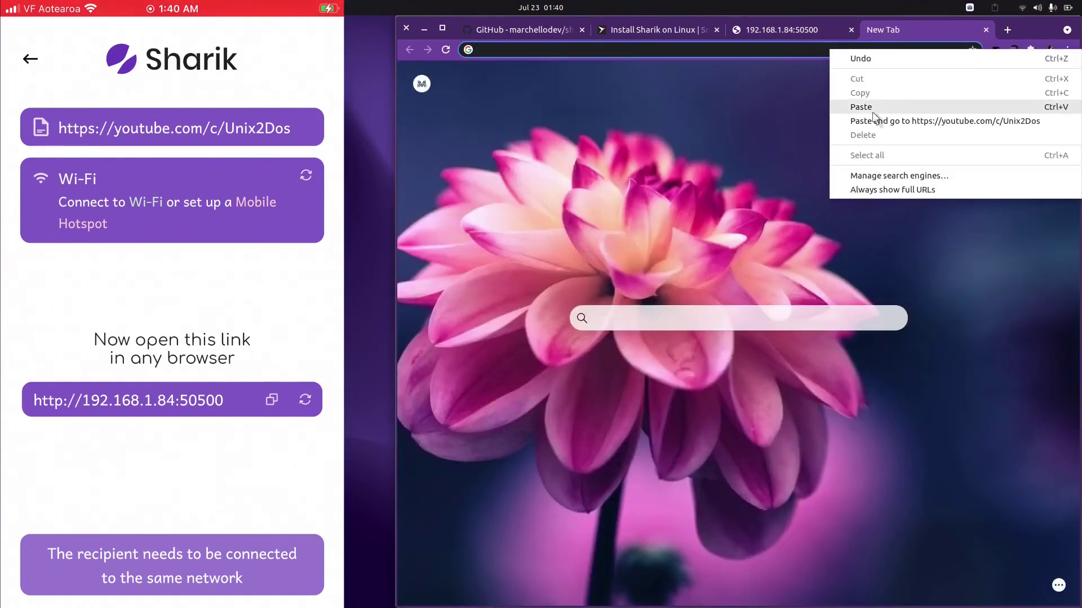
left_click(860, 107)
key("Return")
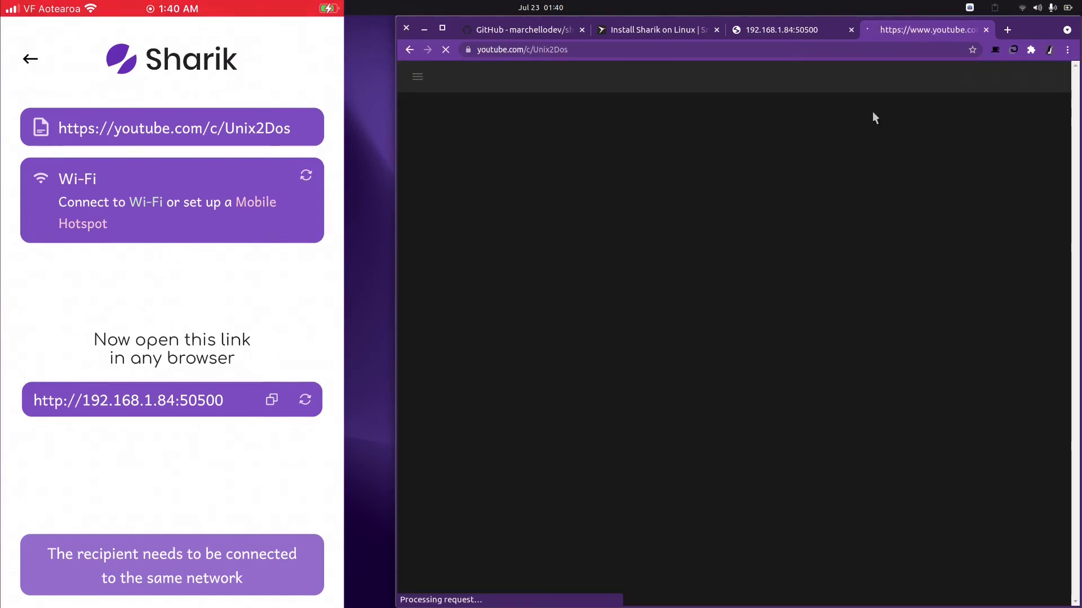
Close the YouTube tab and copy the paragraph starting "After selecting a language" from Sharik's Snapcraft page
left_click(986, 30)
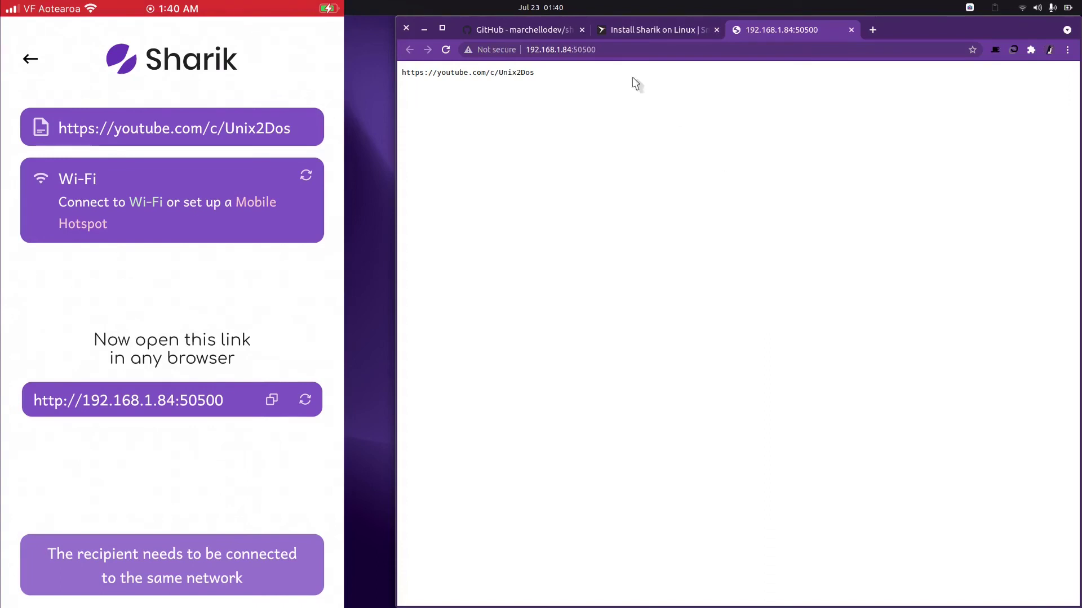
left_click(631, 31)
scroll(718, 290, "up", 5)
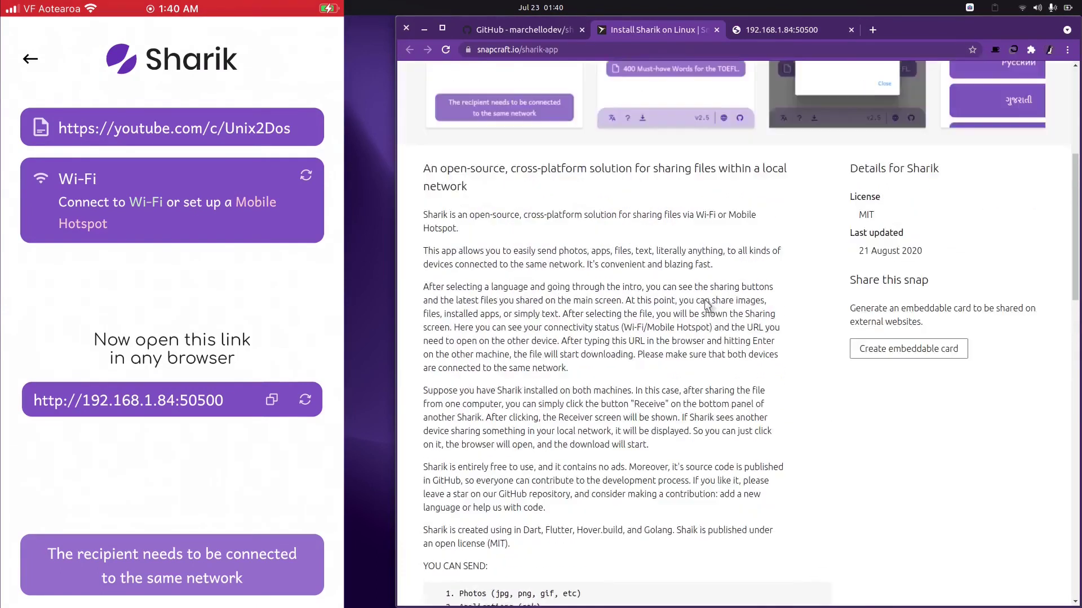
left_click_drag(424, 287, 599, 376)
right_click(567, 369)
left_click(594, 379)
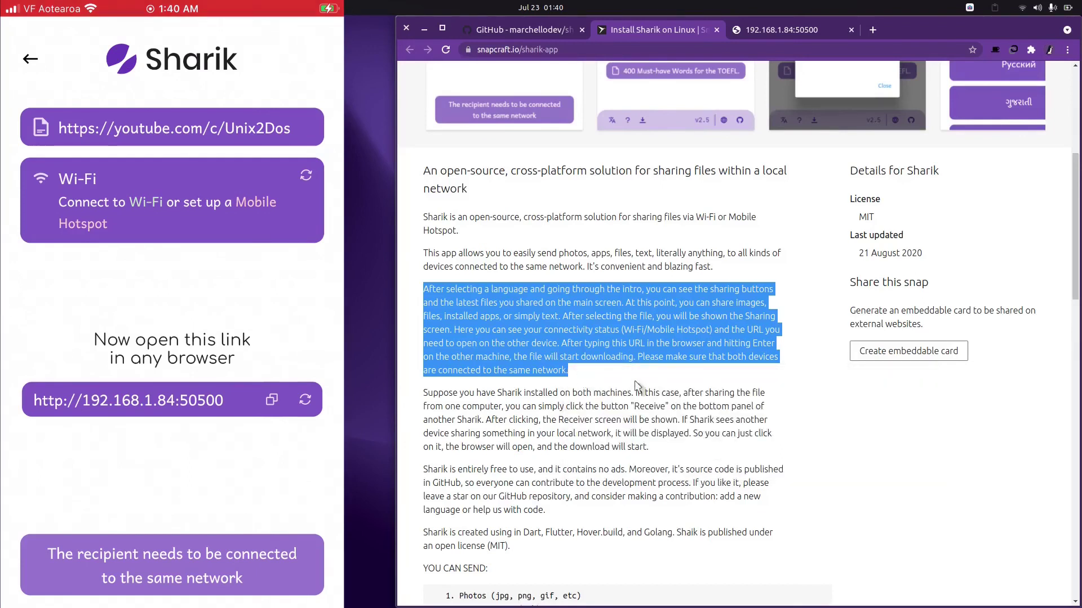
Switch to desktop Sharik, dismiss the Receiver dialog, and share the copied paragraph as text
left_click(641, 583)
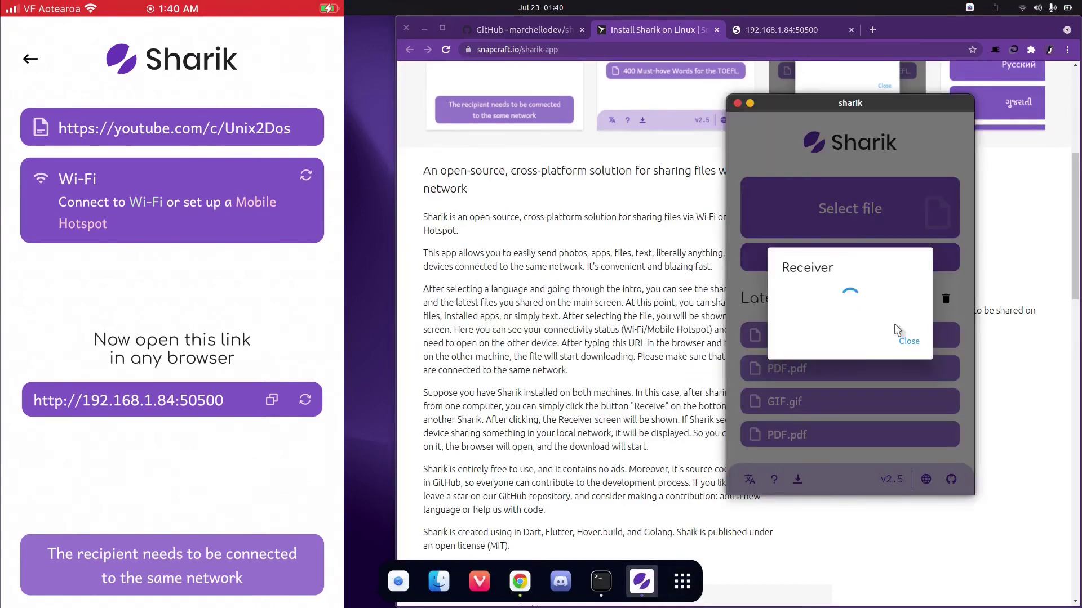
left_click(909, 424)
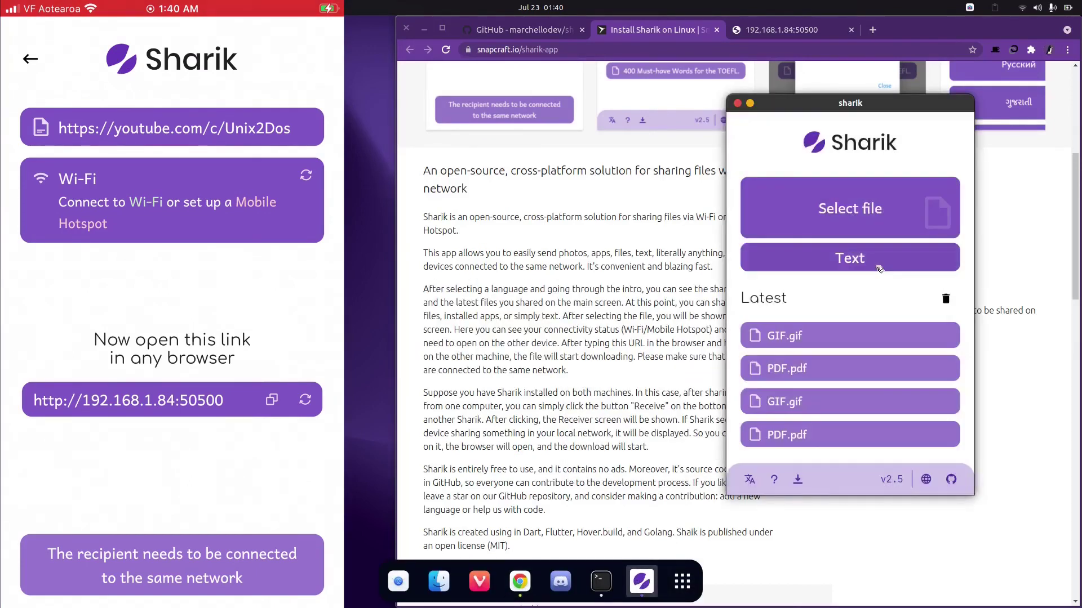
left_click(877, 268)
key("ctrl+v")
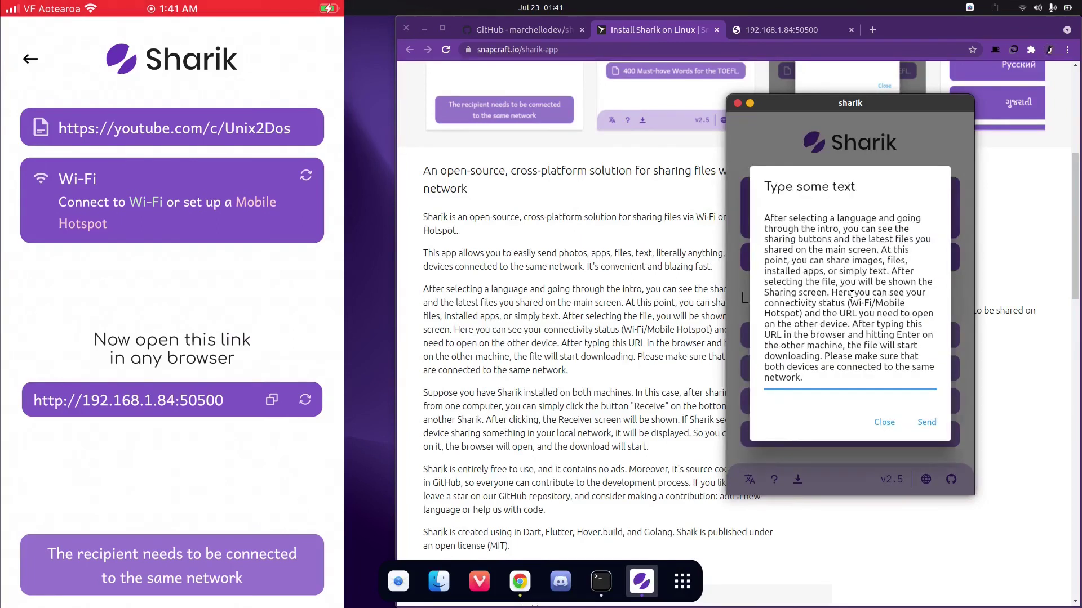
left_click(935, 423)
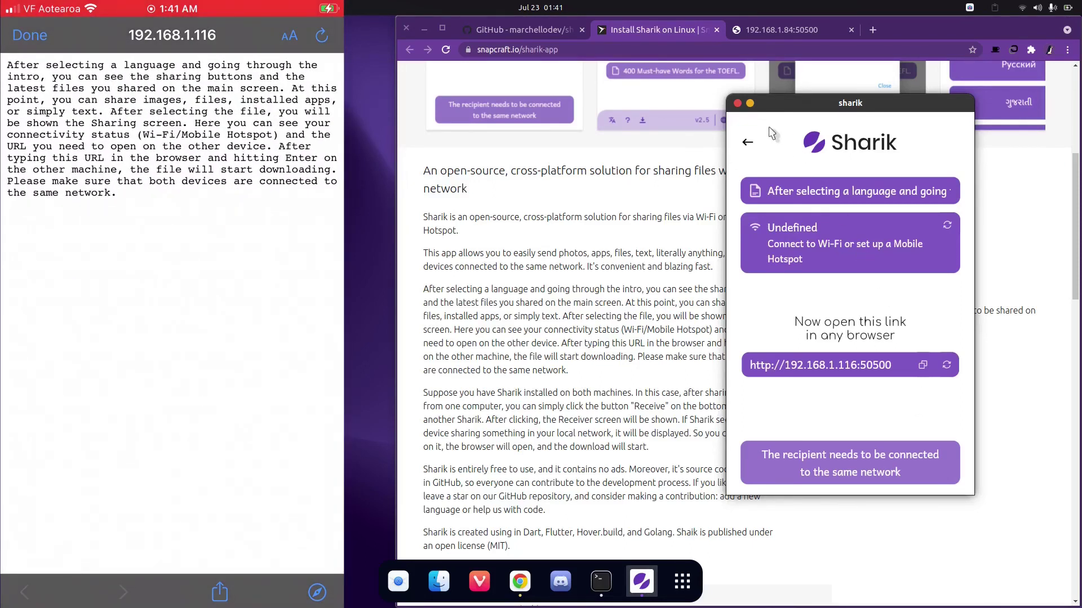
Stop sharing the text and close desktop Sharik, then highlight the Sharik title on its Snapcraft page
left_click(747, 142)
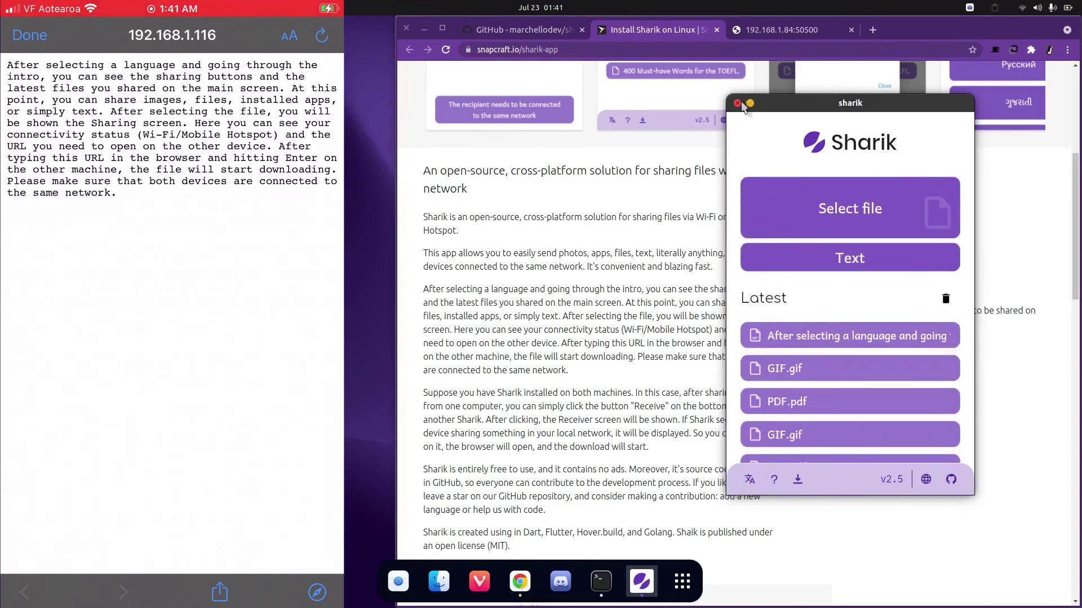
left_click(737, 103)
scroll(704, 140, "up", 10)
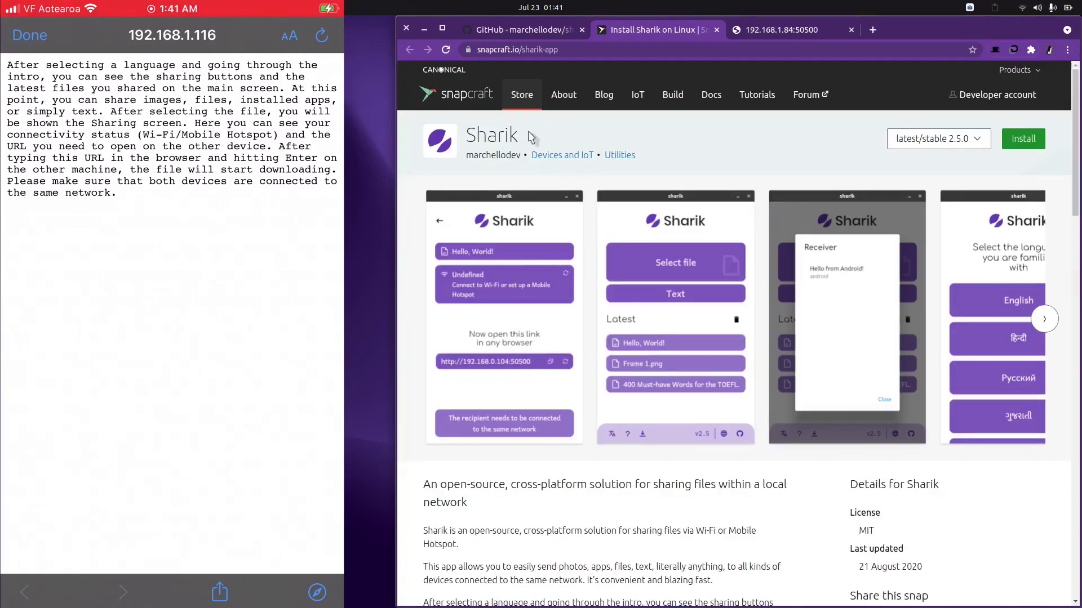
left_click_drag(530, 138, 465, 134)
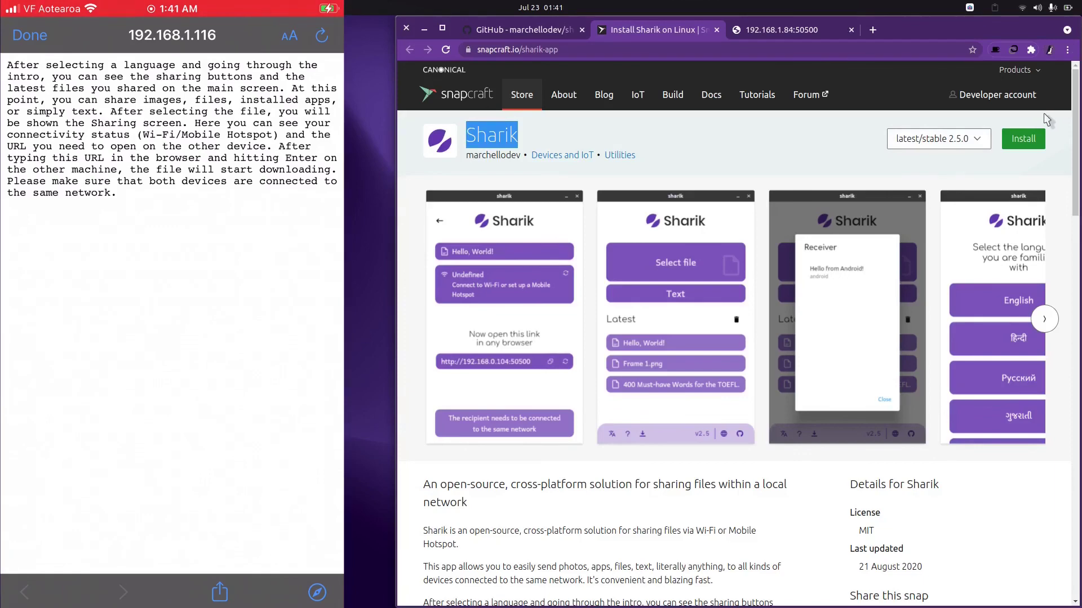